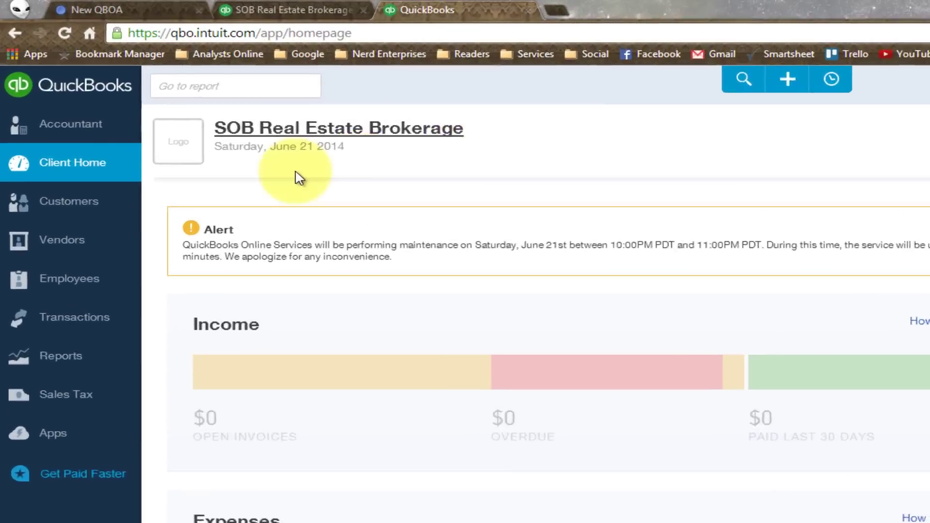
click(53, 133)
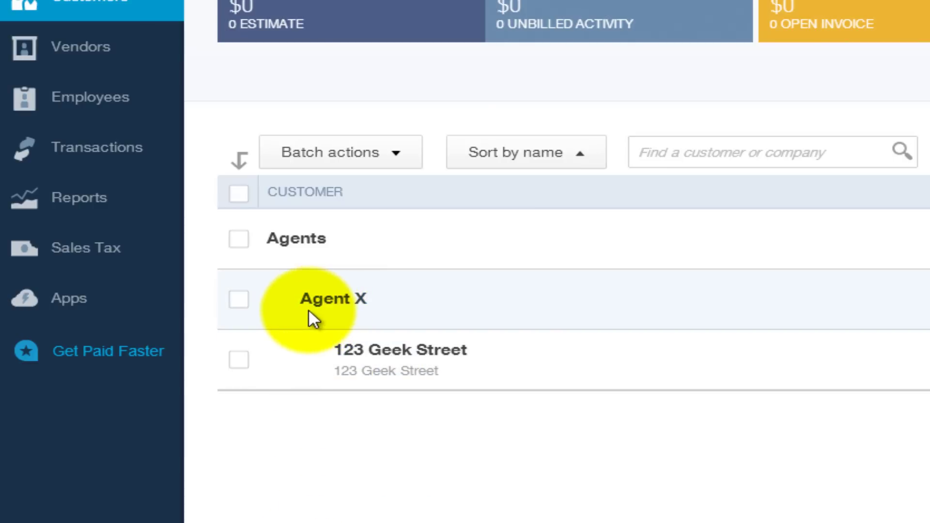
click(429, 362)
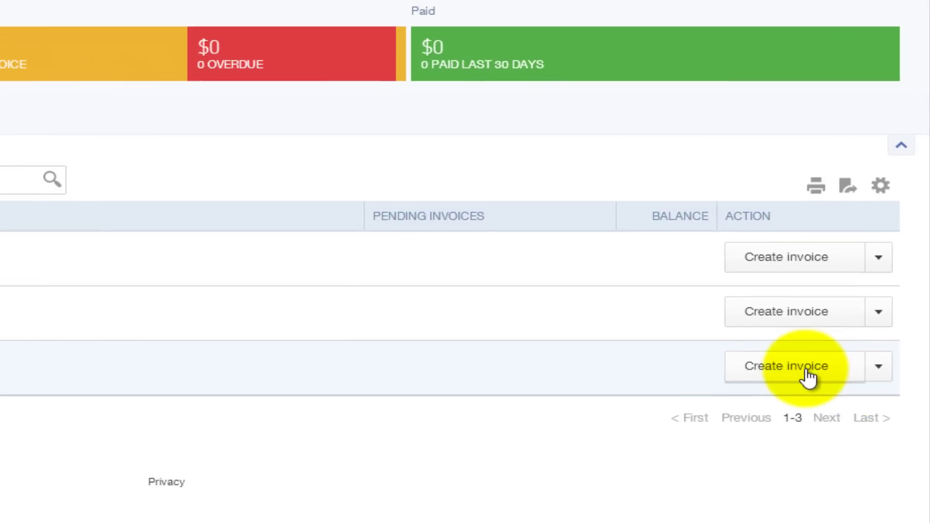
- Start a new invoice for 123 Geek Street with Sale Of A Property as the product
click(807, 376)
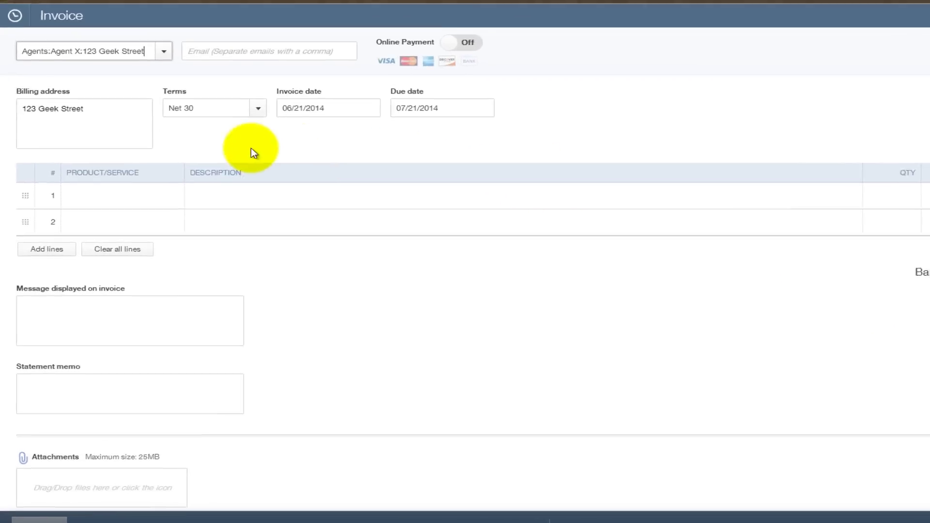
click(170, 160)
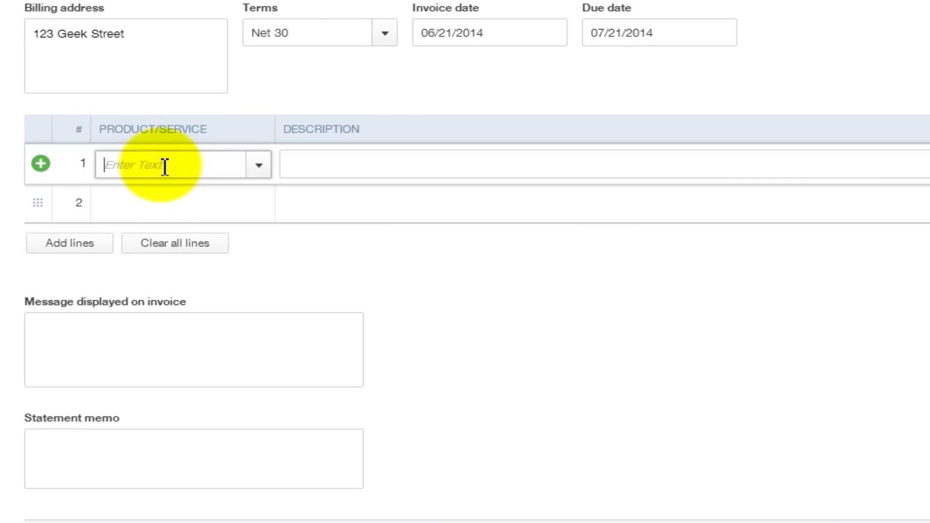
text(sa)
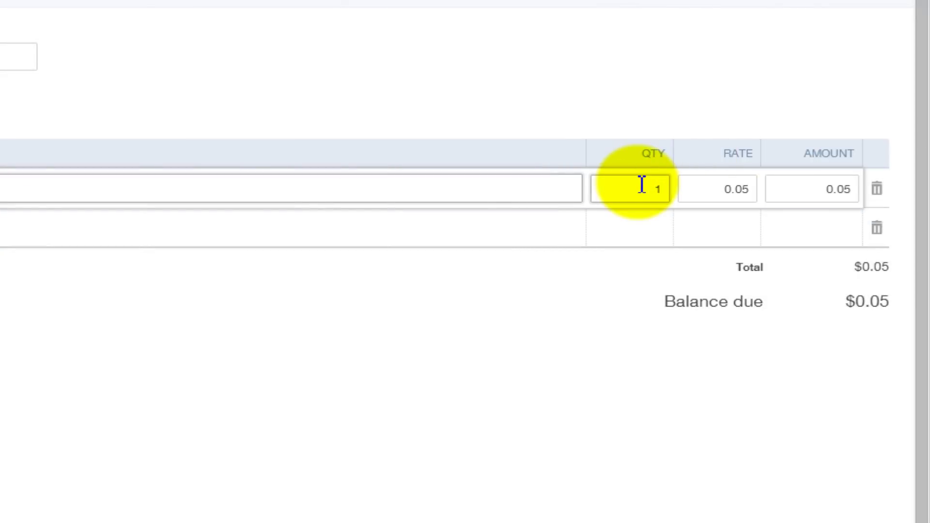
- Set the invoice line to quantity 1,000,000 at rate 0.05, totalling $50,000
double_click(640, 184)
drag(639, 185, 719, 189)
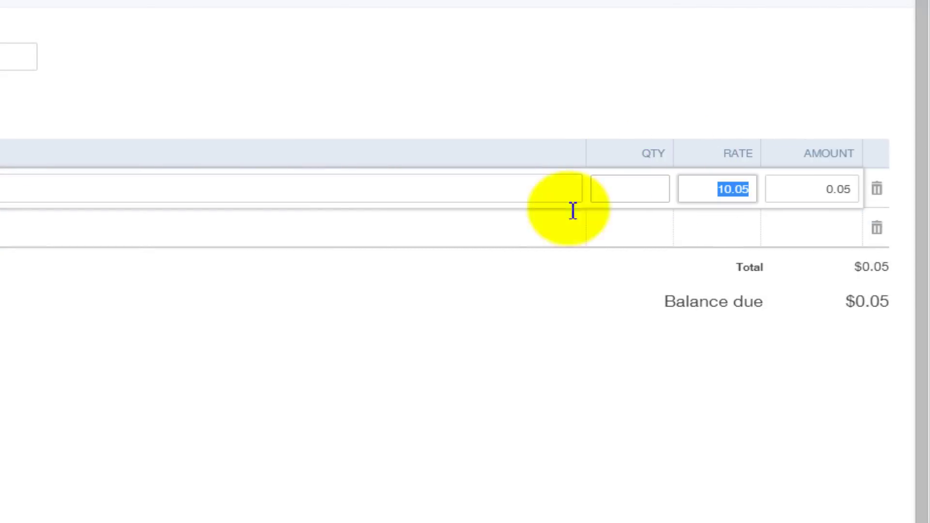
click(633, 193)
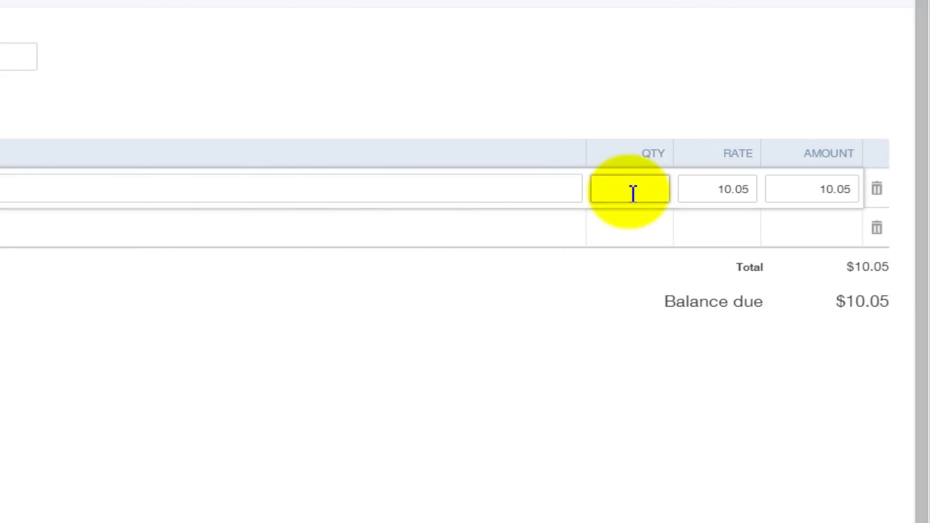
text(1)
key(Tab)
text(0.05)
key(shift+Tab)
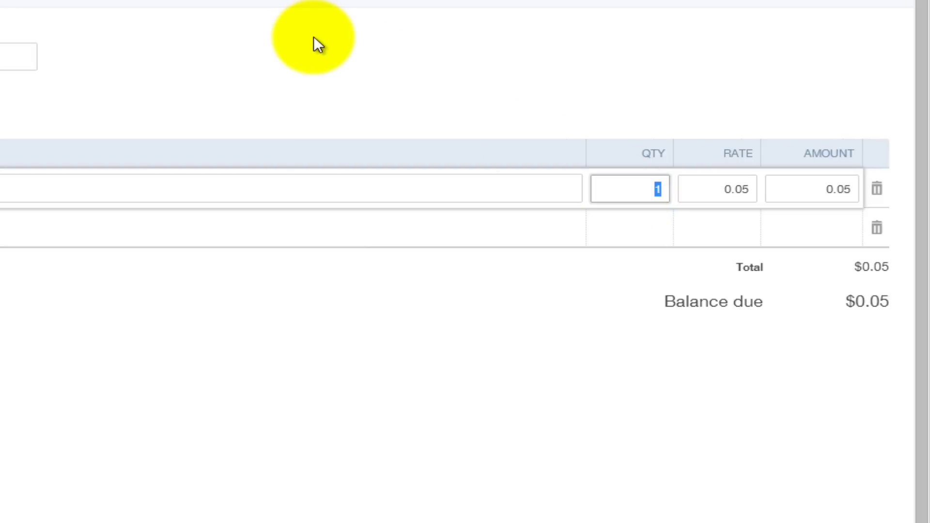
text(1000000)
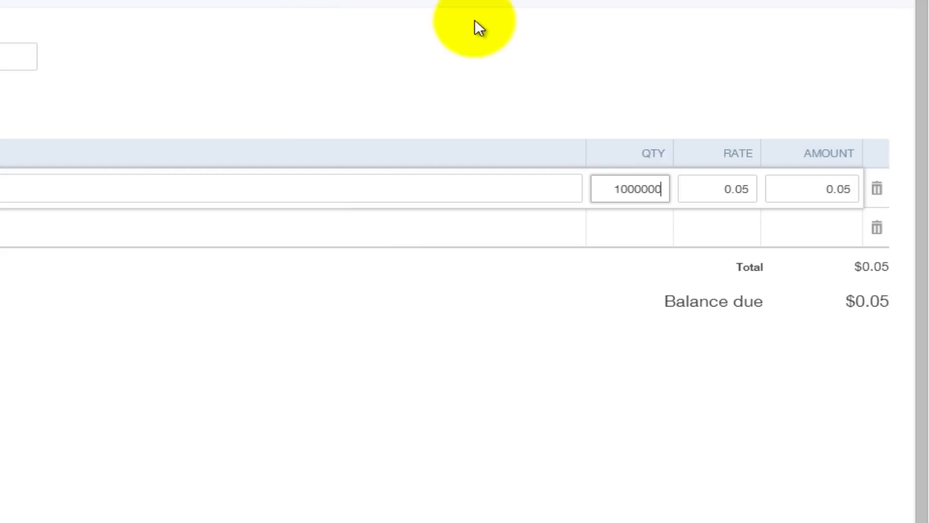
key(Tab)
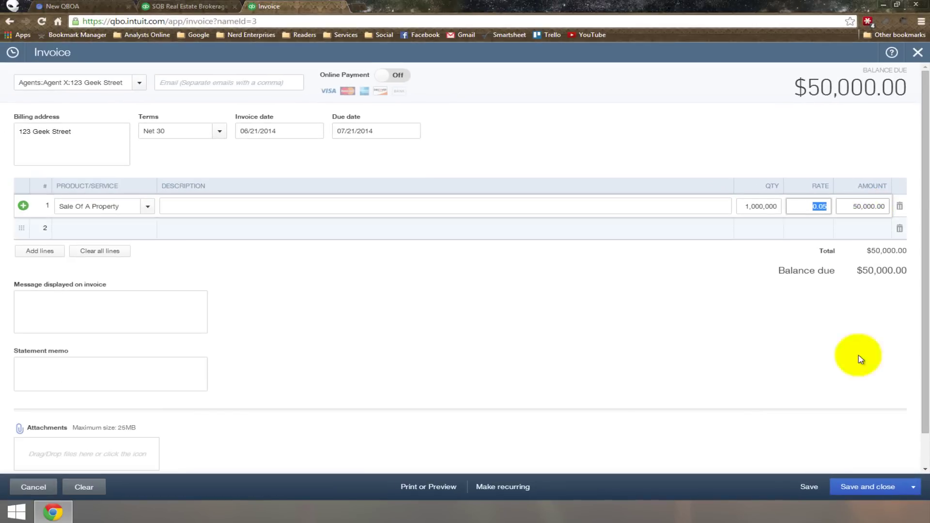
click(864, 488)
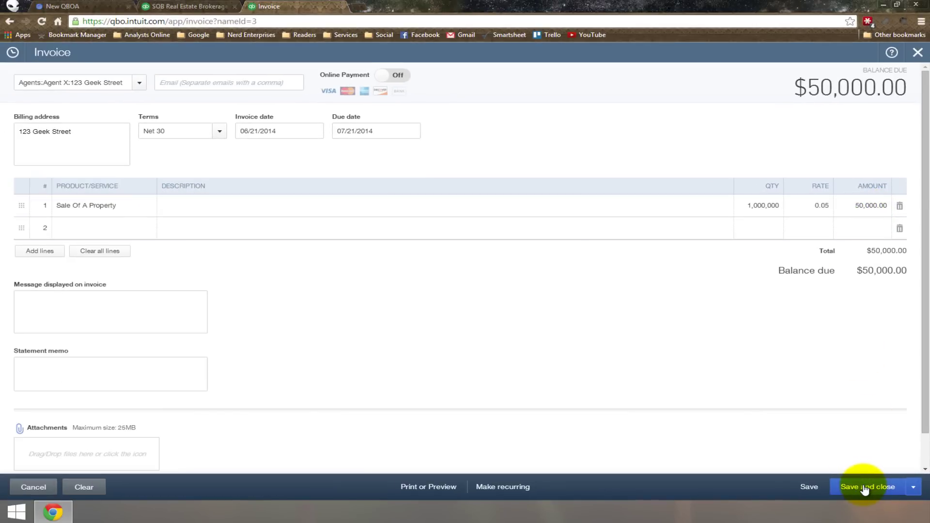
- Save invoice 1004 and receive its full $50,000 payment into Undeposited Funds
click(865, 488)
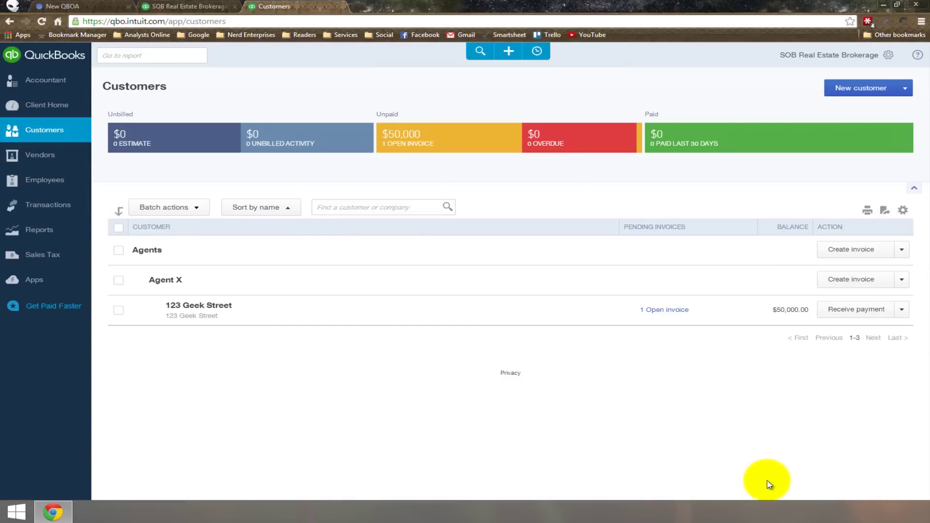
click(842, 314)
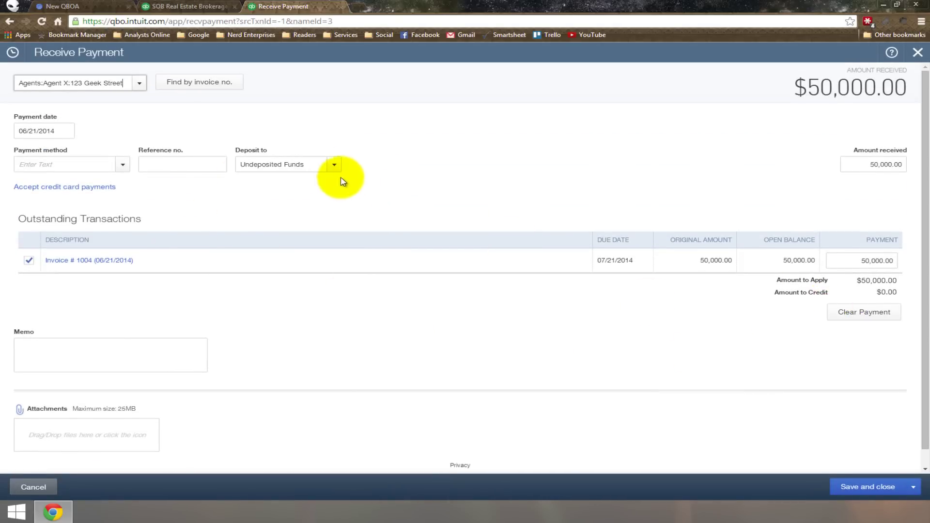
click(306, 166)
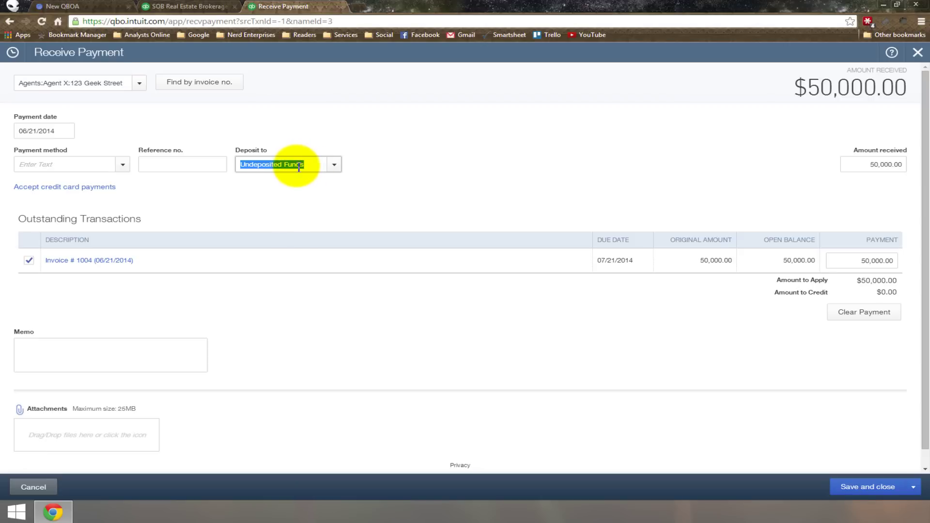
click(855, 488)
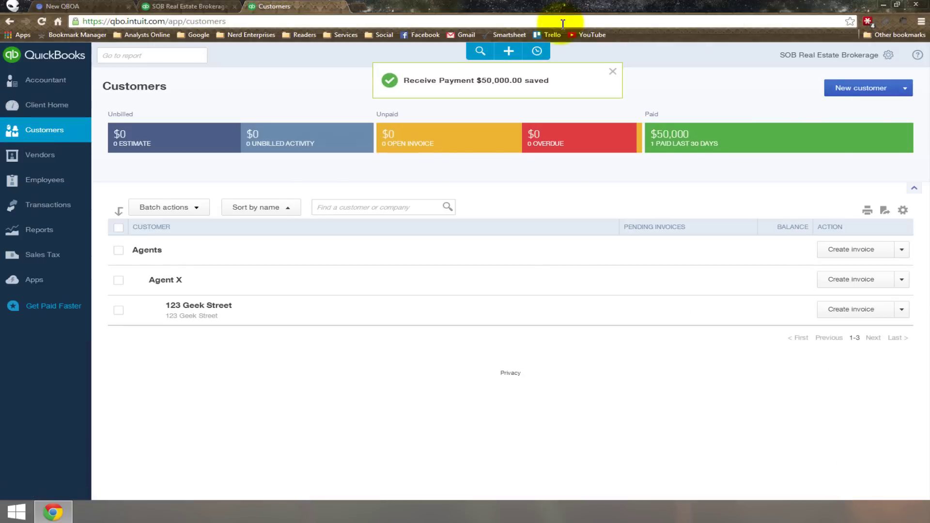
- Start a bank deposit with a -75.00 Bank Service Charges line
click(508, 51)
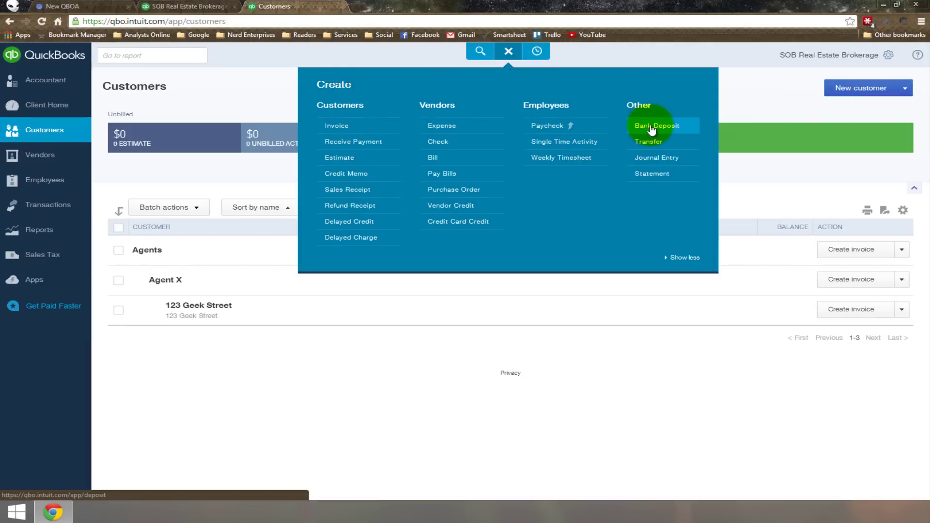
click(651, 127)
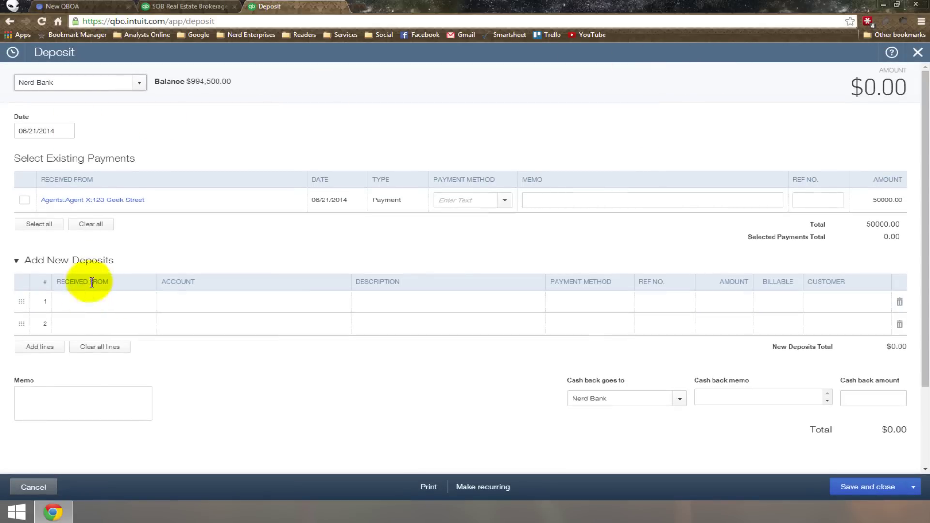
click(92, 307)
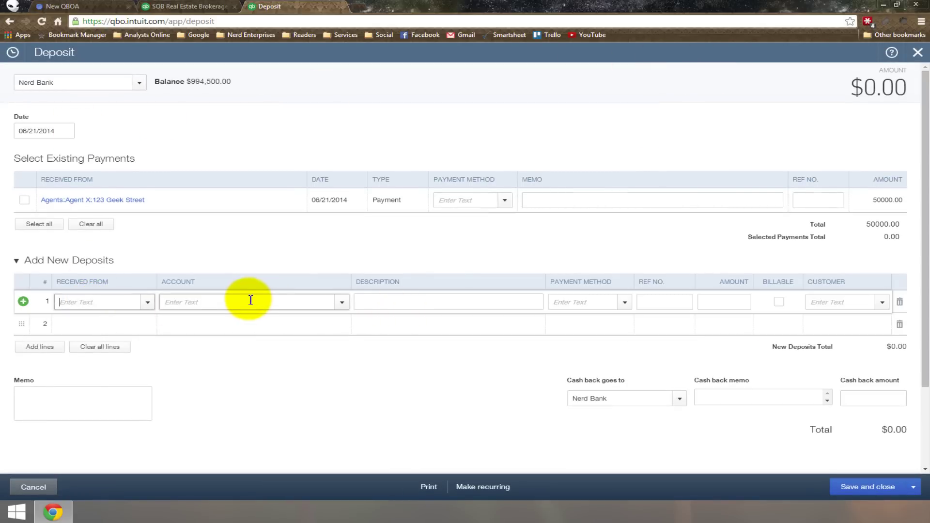
click(249, 300)
text(Bank Service Charges)
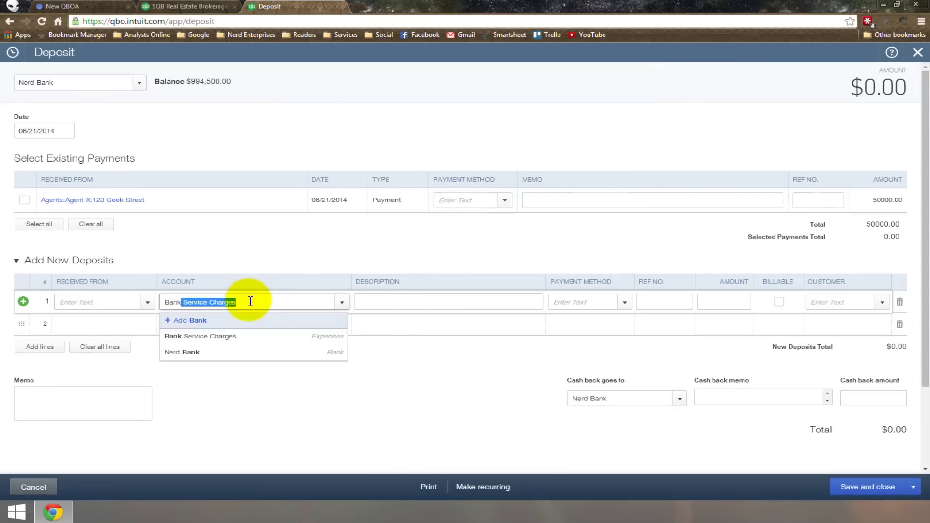
click(226, 336)
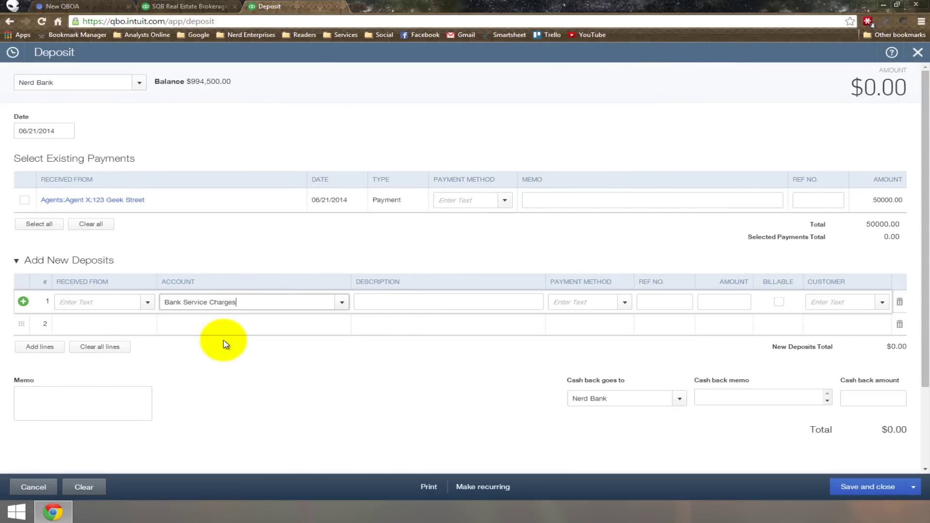
click(736, 300)
text(-75)
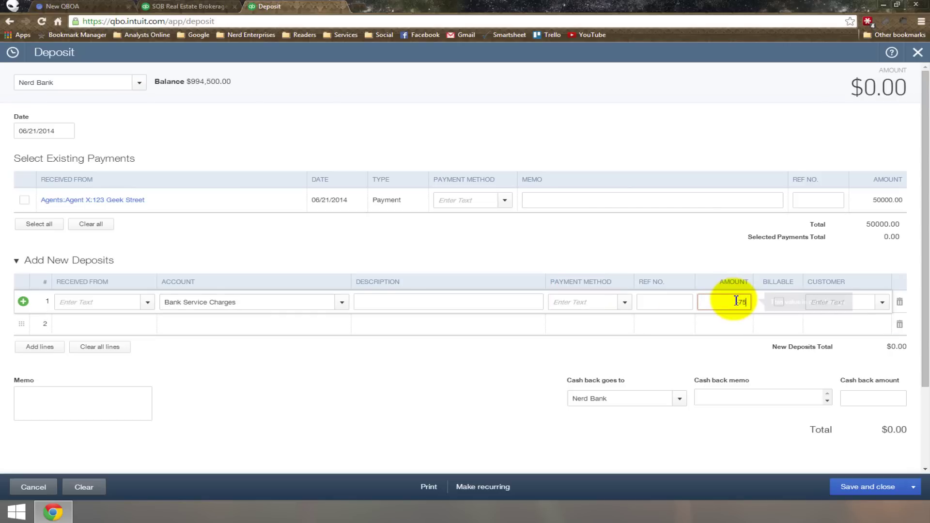
key(Tab)
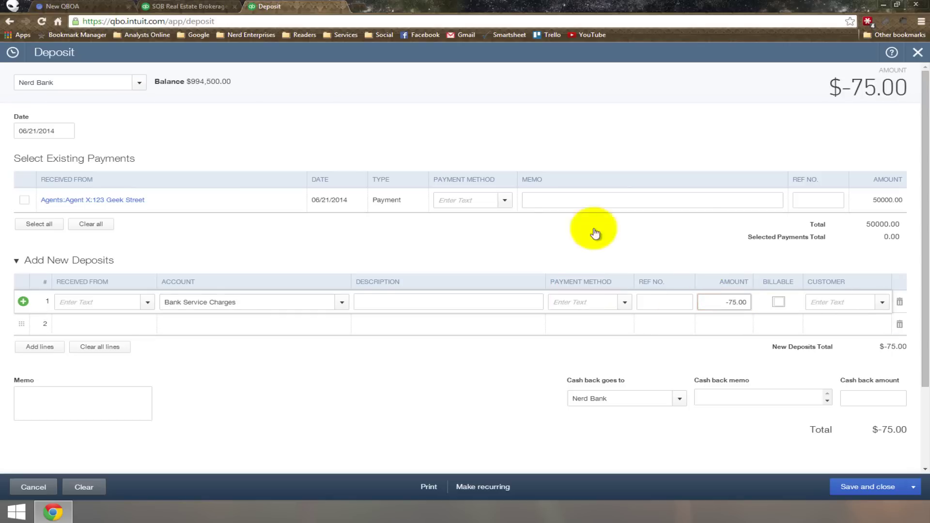
- Include the $50,000 payment and save the $49,925 deposit to Nerd Bank
click(24, 200)
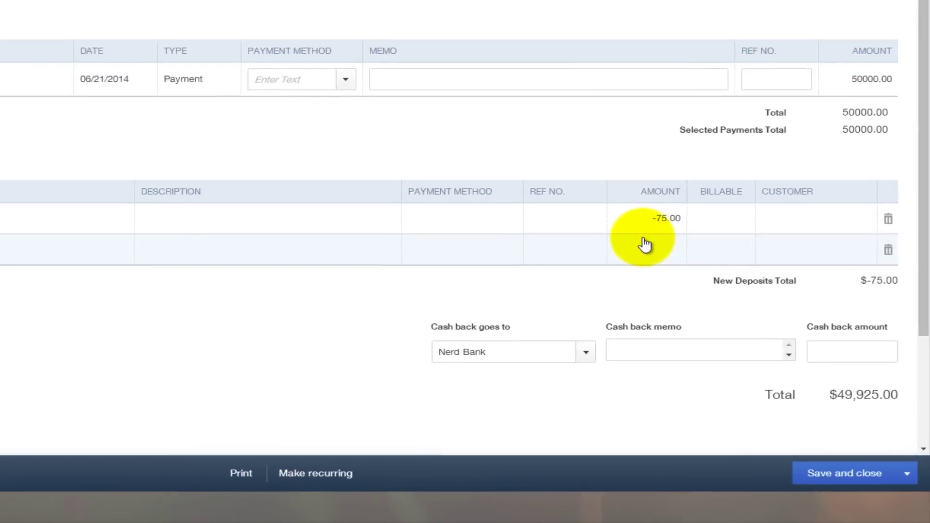
drag(772, 339, 880, 328)
triple_click(851, 339)
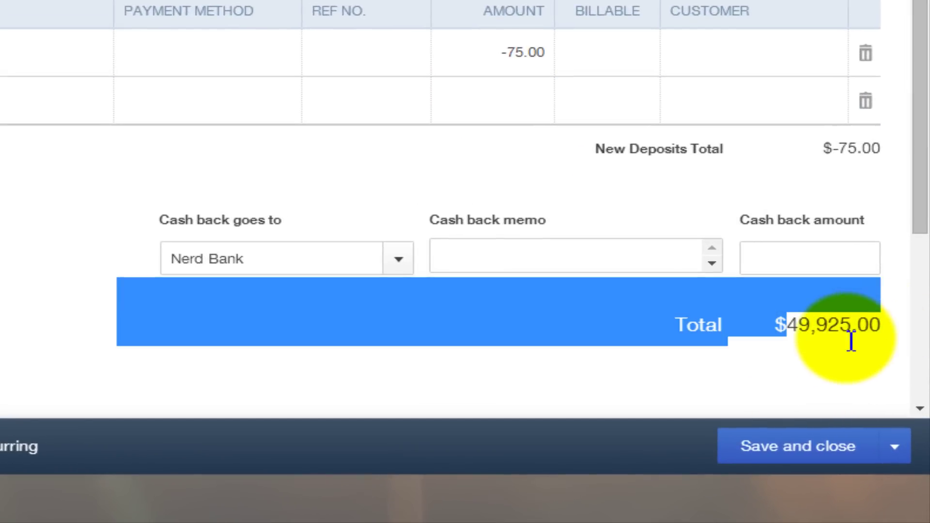
click(821, 337)
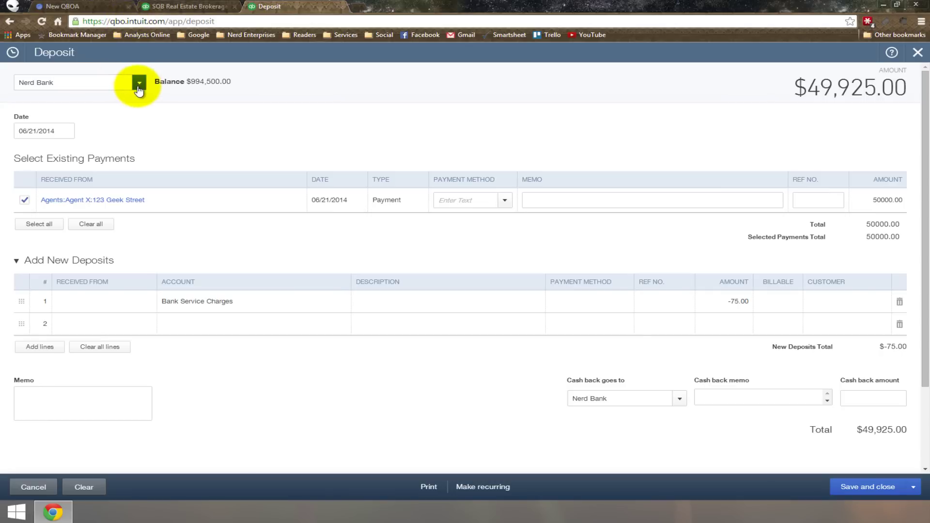
click(139, 84)
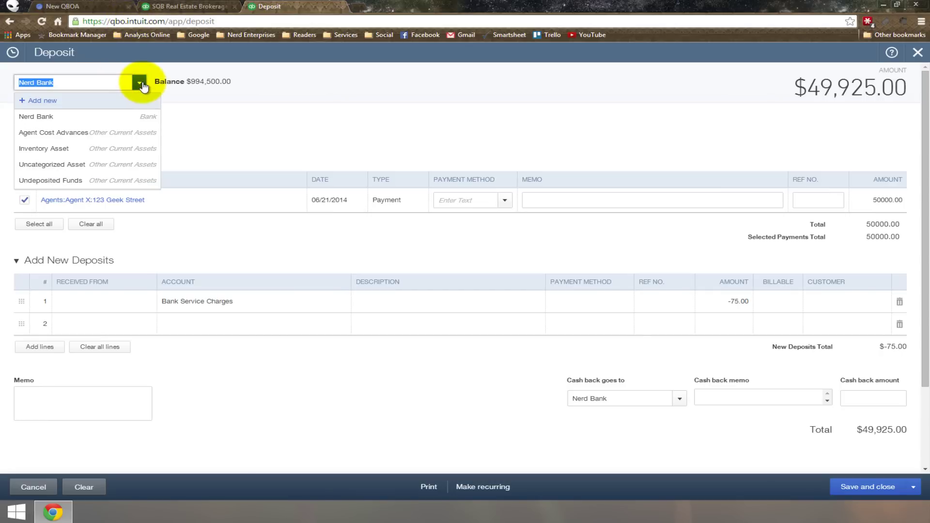
click(139, 84)
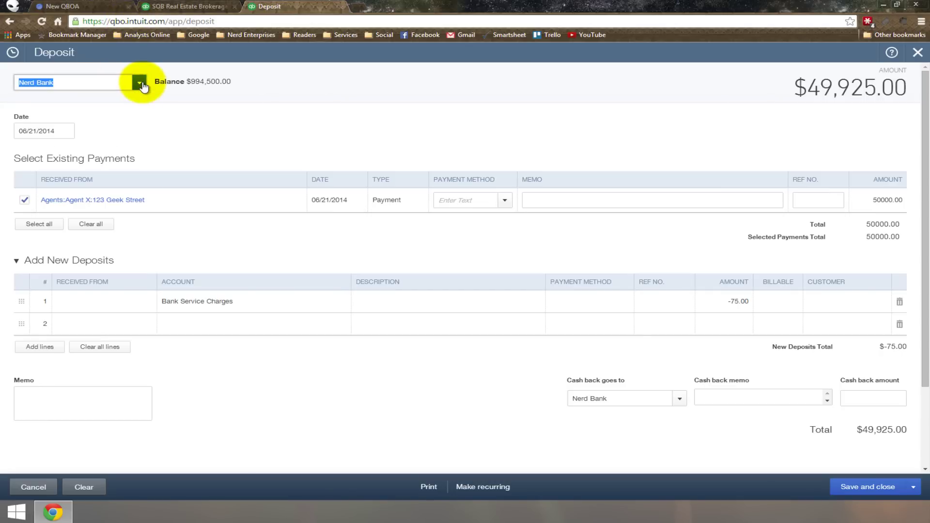
click(854, 490)
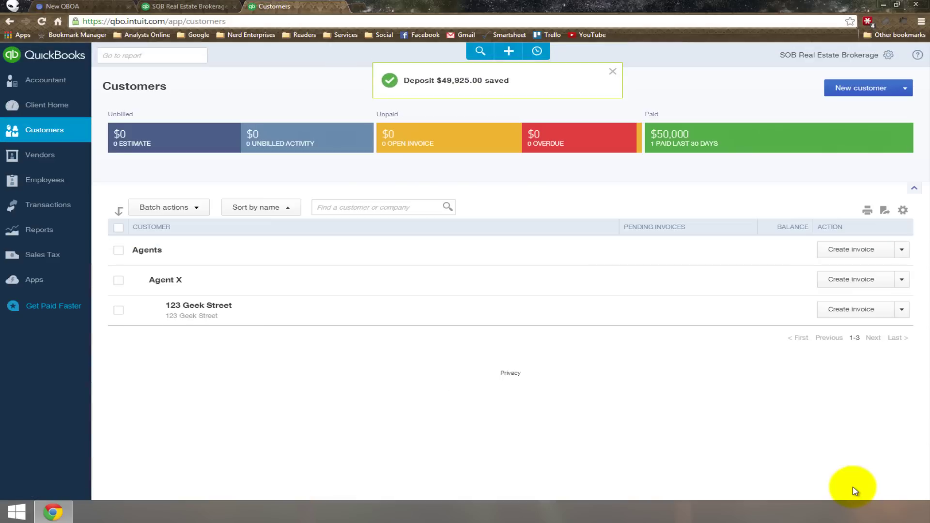
- Run the Balance Sheet report with the date range set to All Dates
click(51, 232)
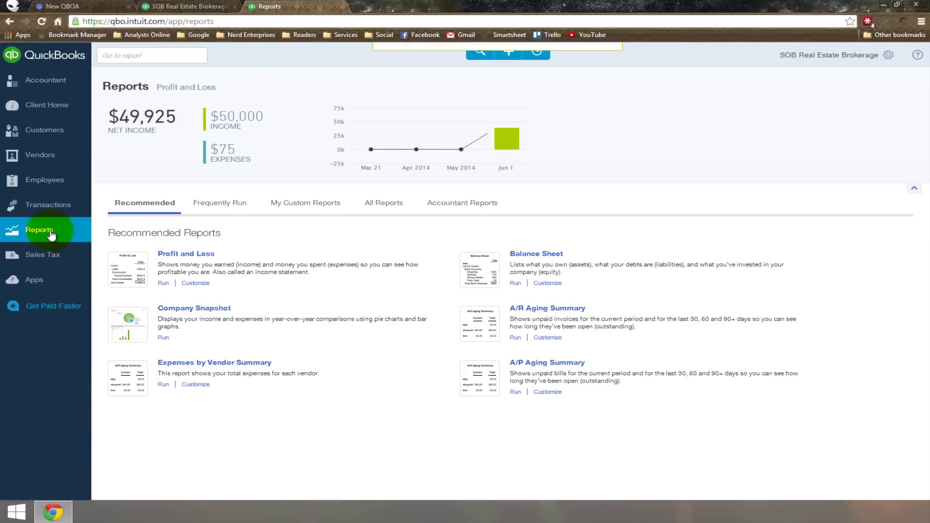
click(540, 255)
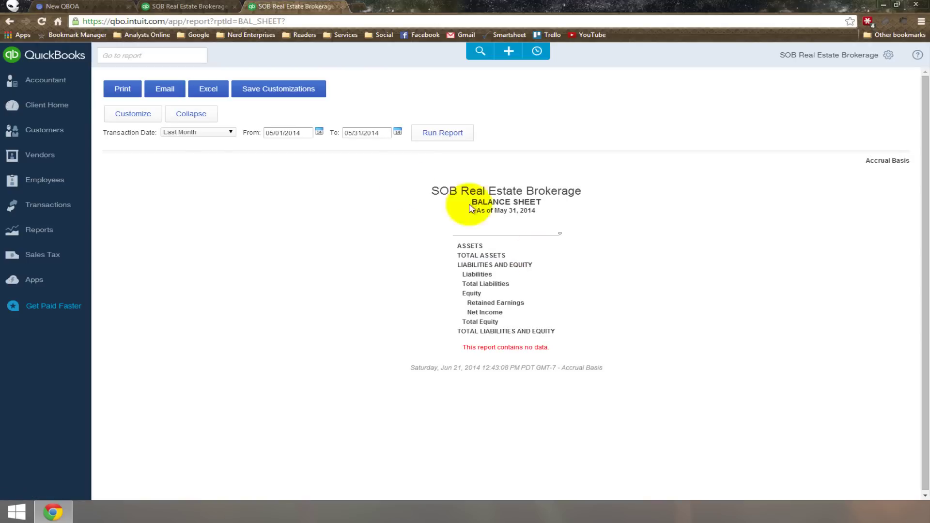
click(208, 134)
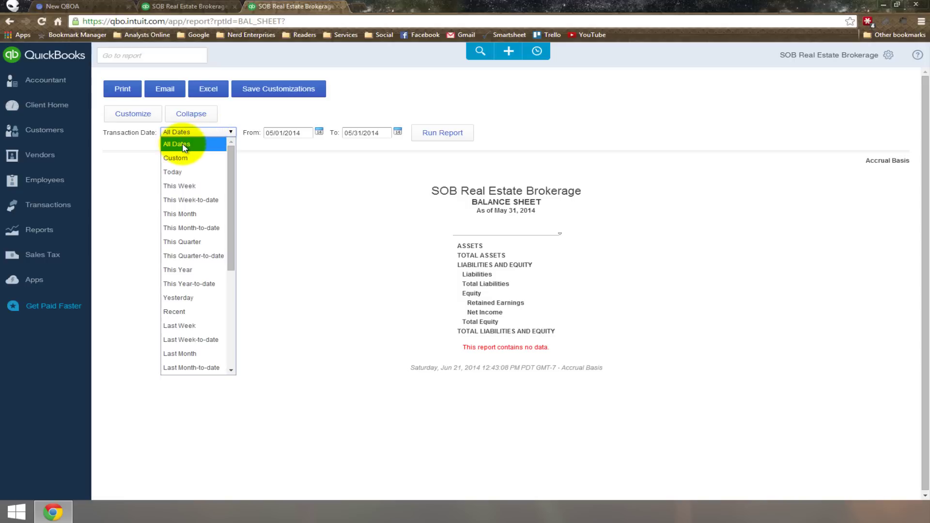
click(199, 143)
click(439, 138)
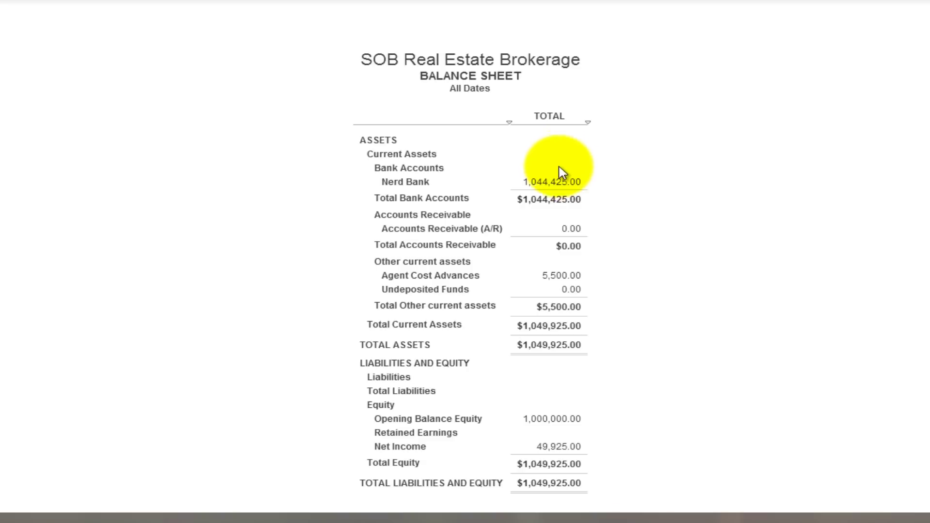
- Open the Agent Cost Advances transactions and regroup the report by Customer
click(561, 282)
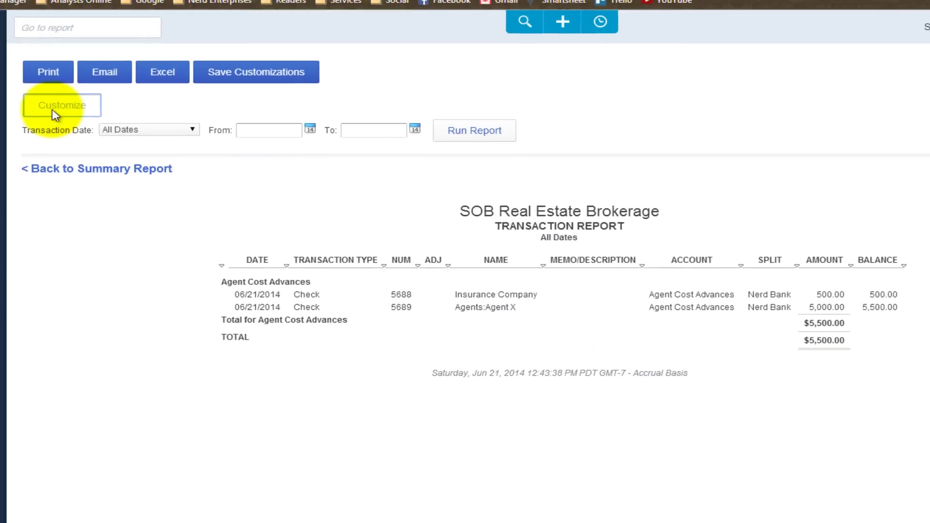
click(54, 112)
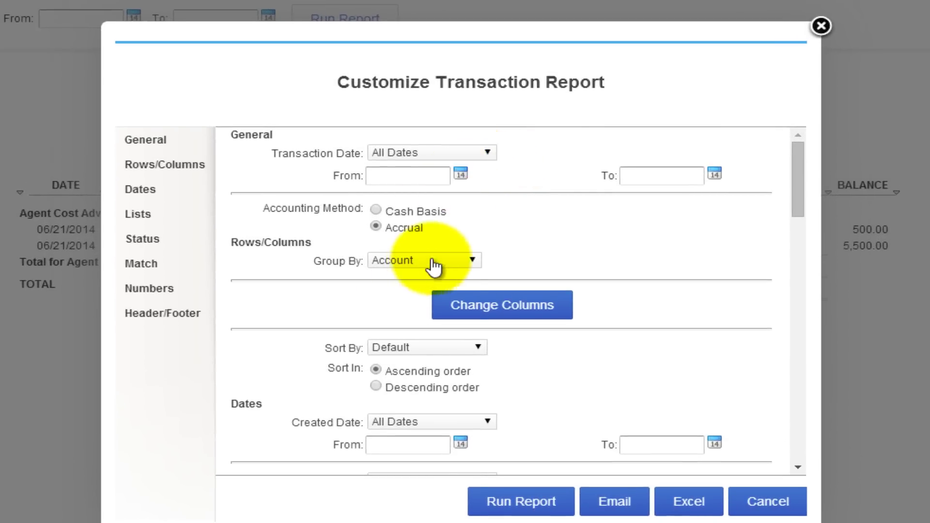
click(433, 265)
click(394, 378)
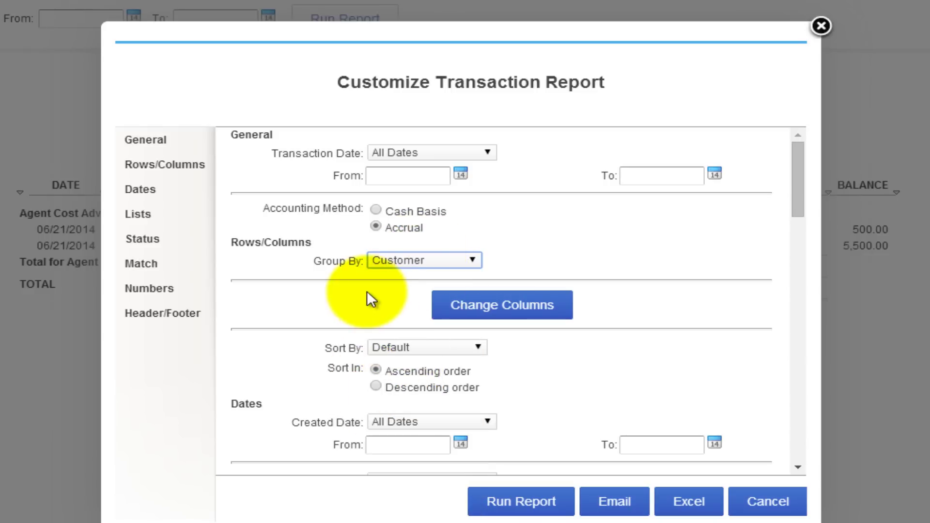
click(511, 316)
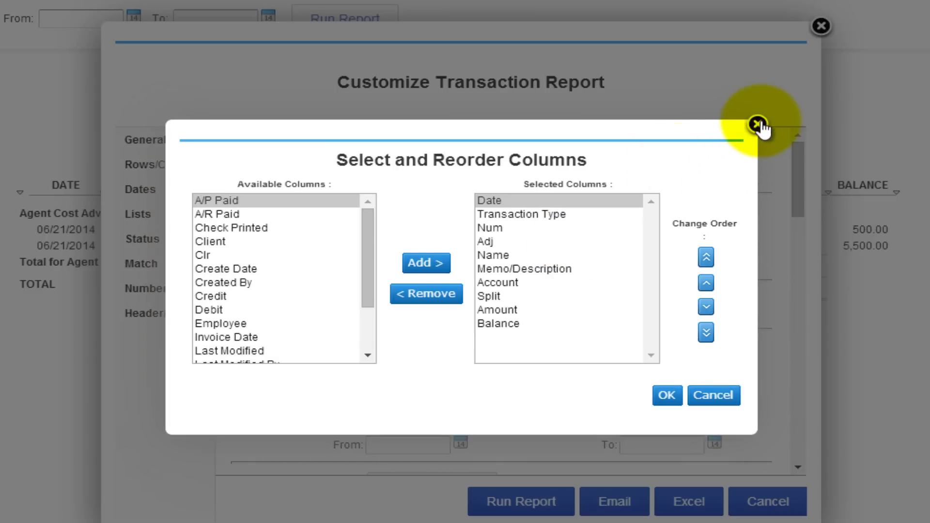
click(757, 126)
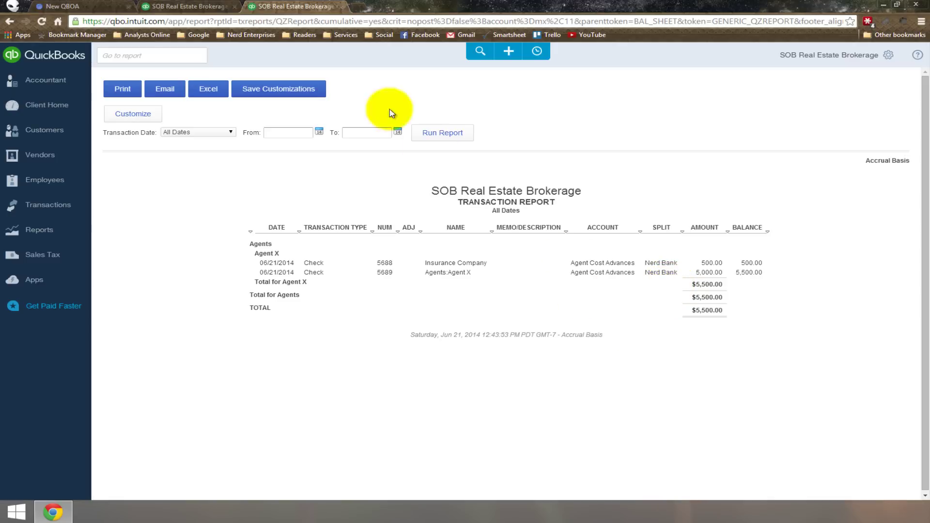
- Duplicate the balance sheet browser tab and show the Vendors list there
click(200, 5)
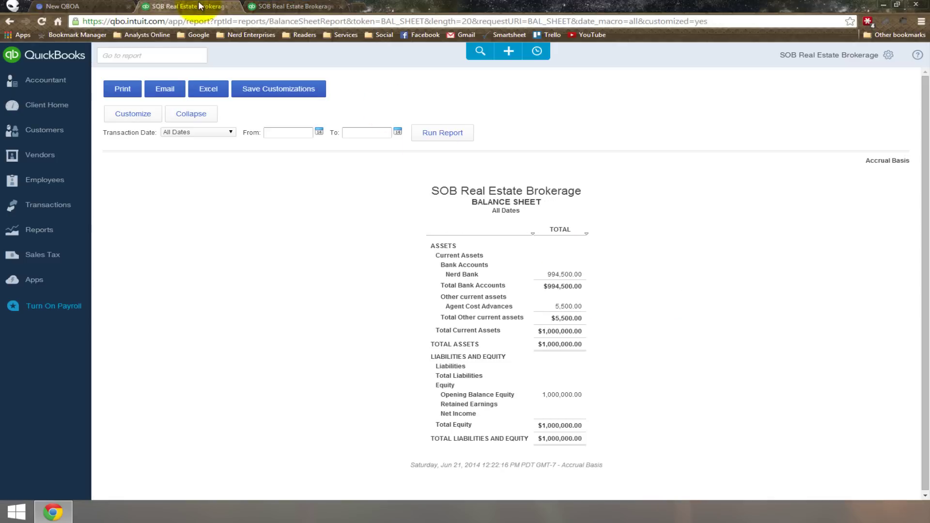
right_click(193, 12)
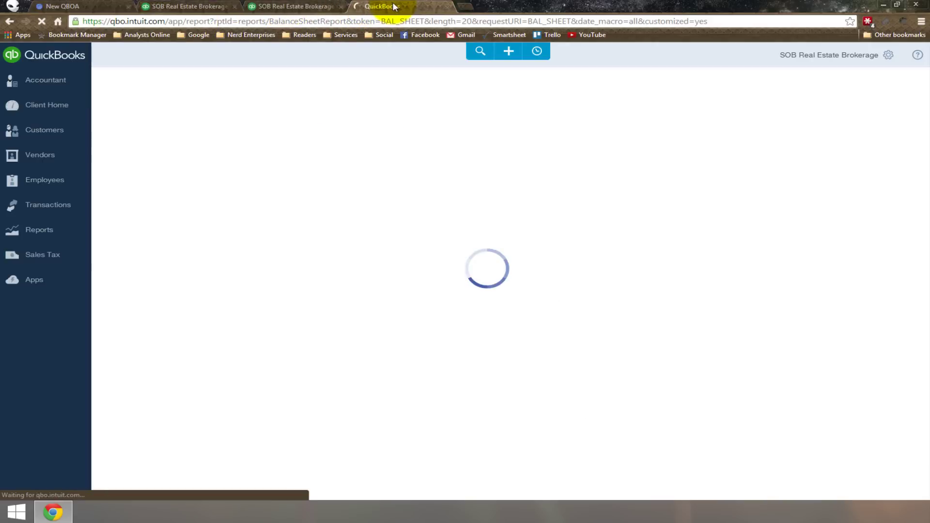
click(39, 154)
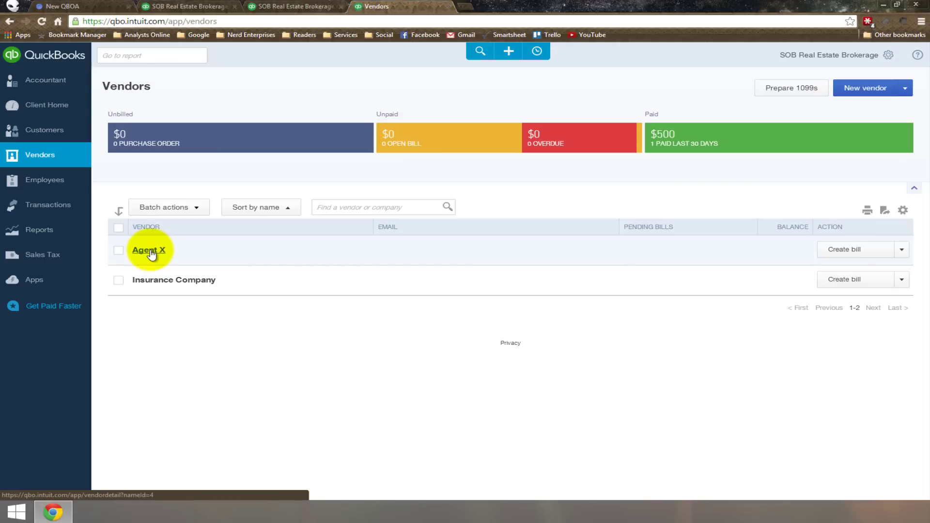
- Draft Agent X's bill for Sale Of A Property, 50,000 at 0.80 ($40,000), customer 123 Geek Street
click(843, 251)
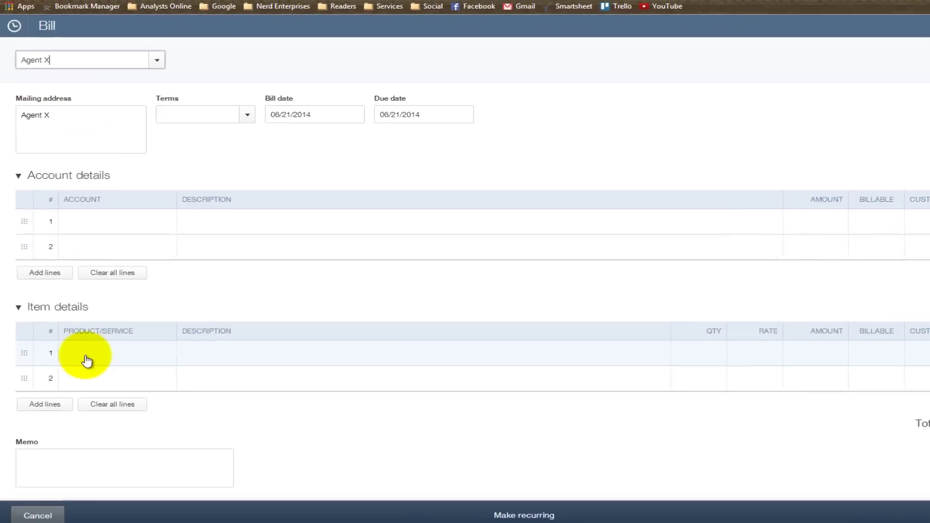
click(90, 342)
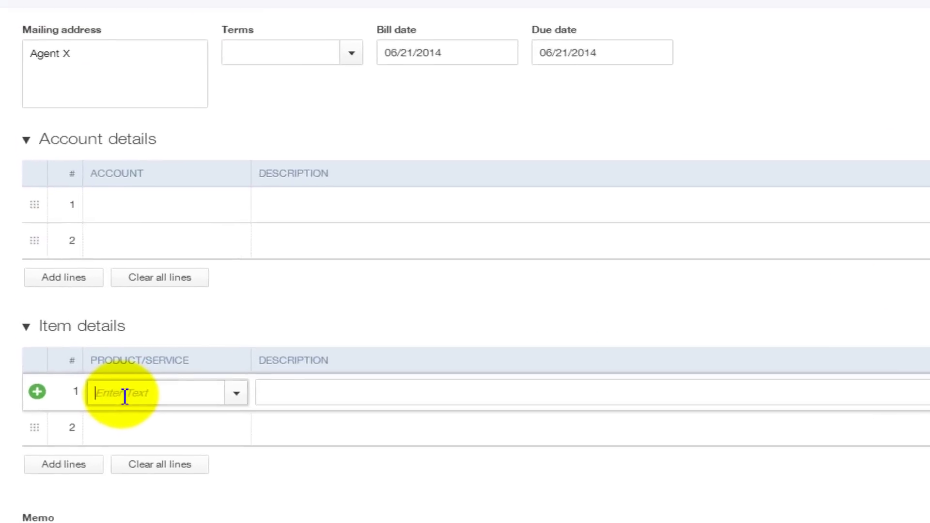
text(Som)
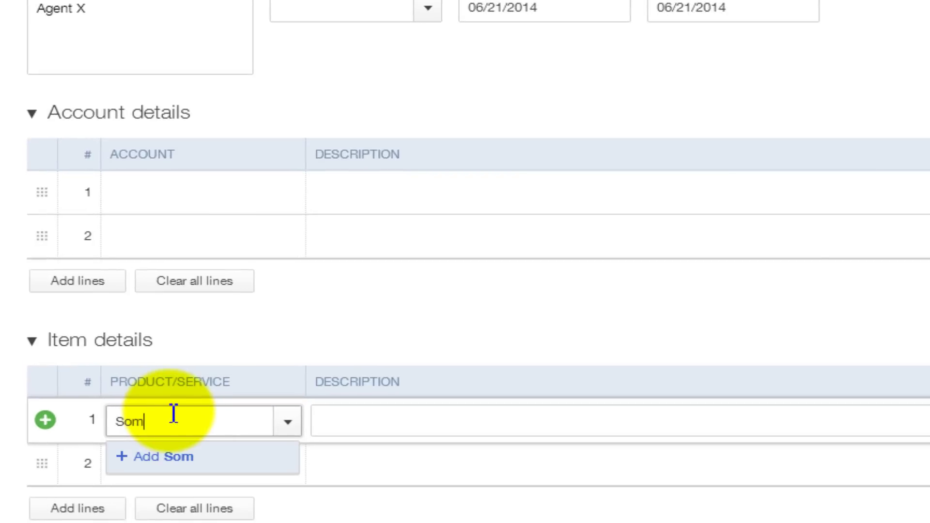
key(BackSpace)
key(BackSpace)
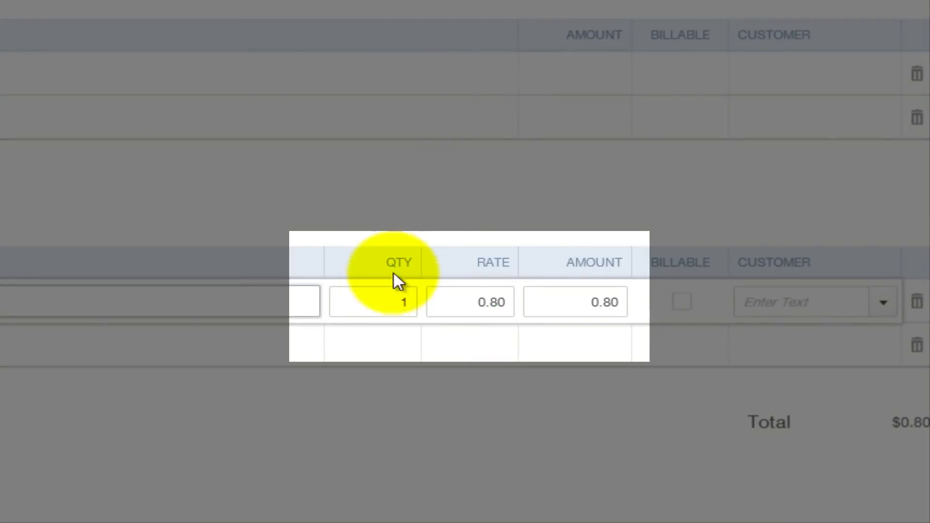
double_click(403, 301)
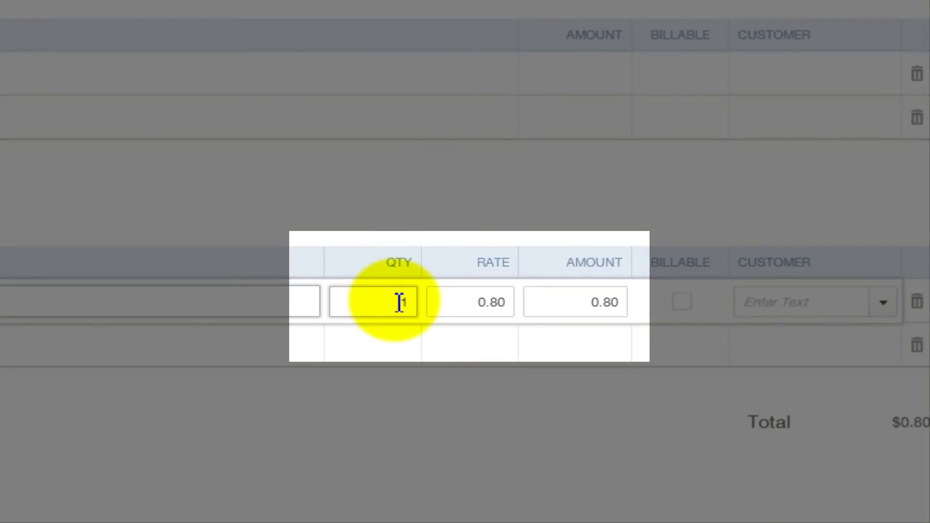
drag(403, 300, 415, 260)
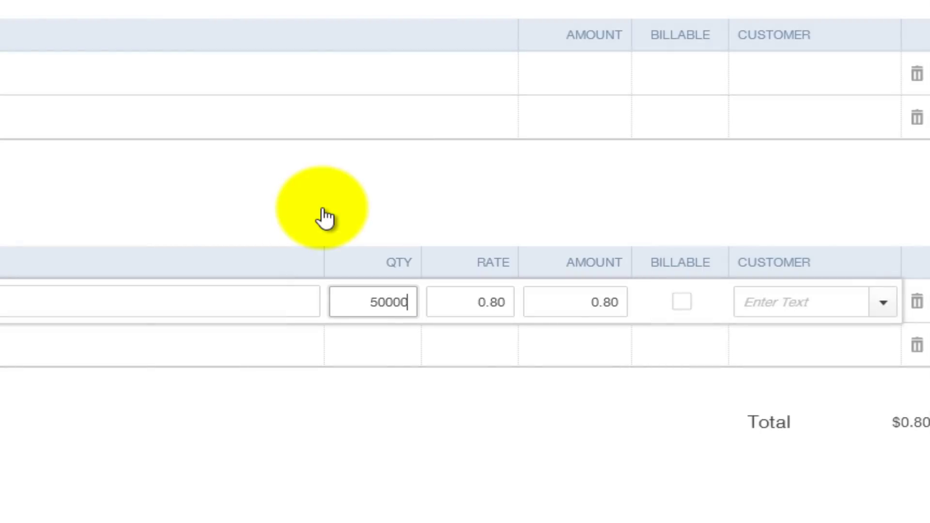
key(Tab)
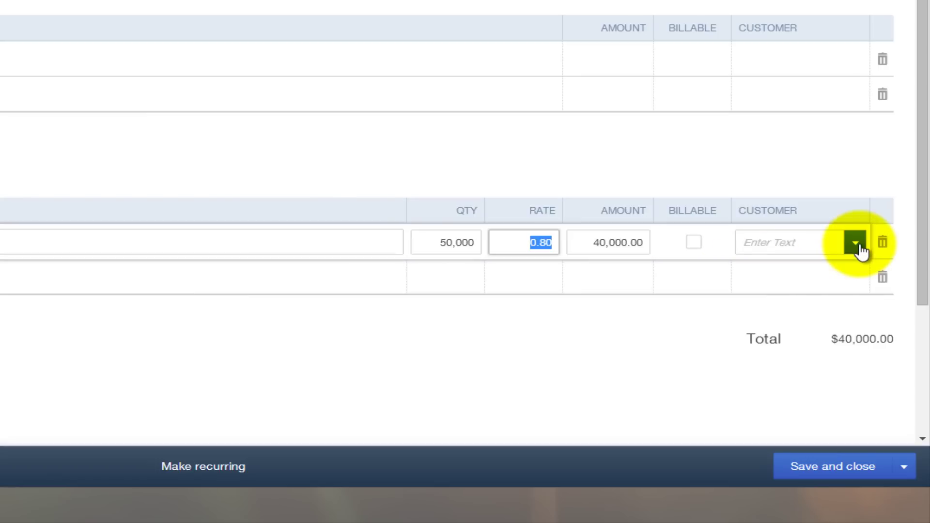
click(861, 250)
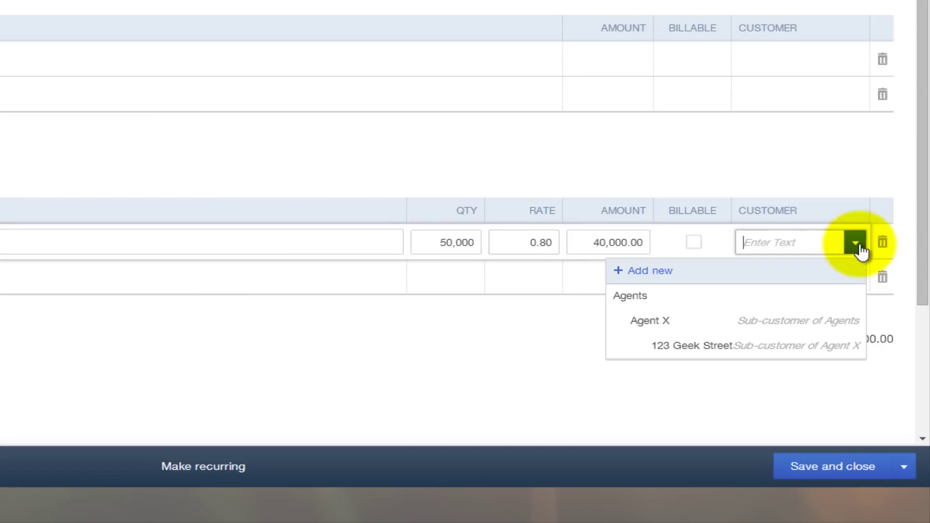
click(681, 346)
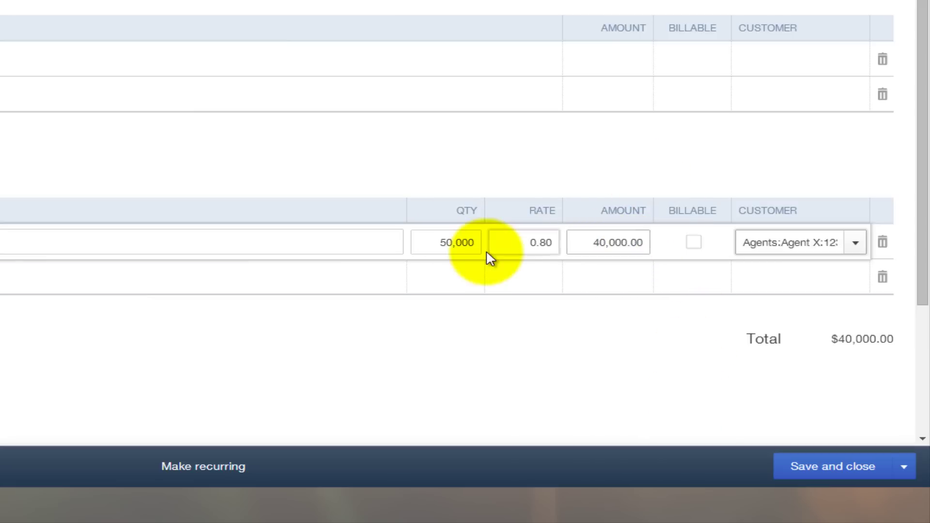
click(436, 246)
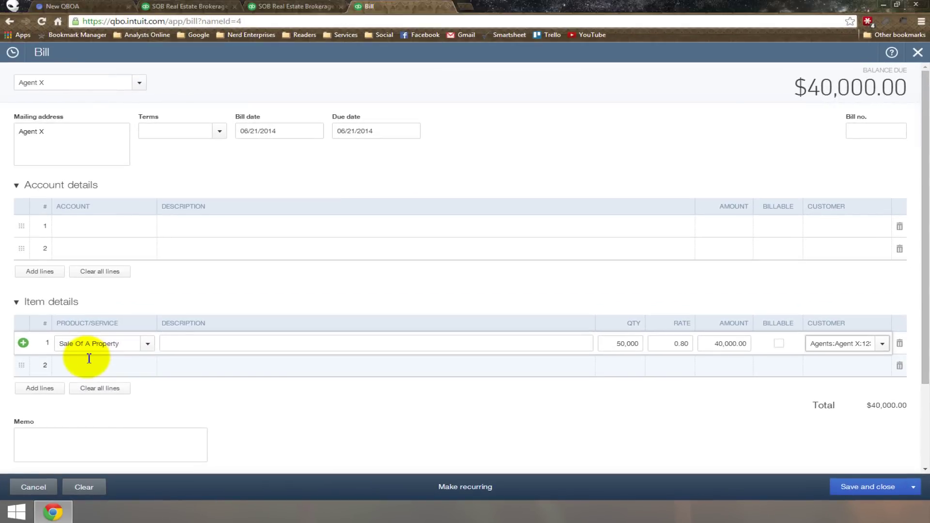
click(293, 7)
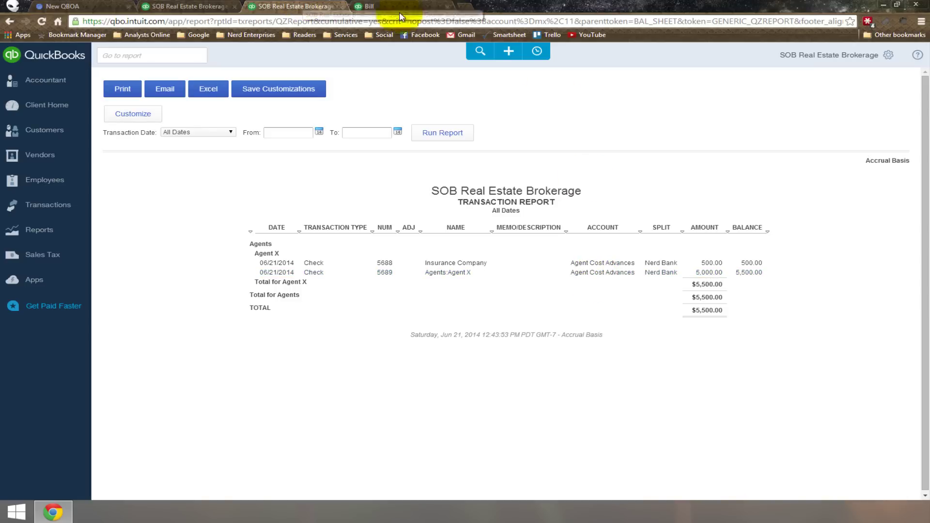
- Add Agent Cost Advances lines of -5,000 and -500 to Agent X's bill
click(387, 8)
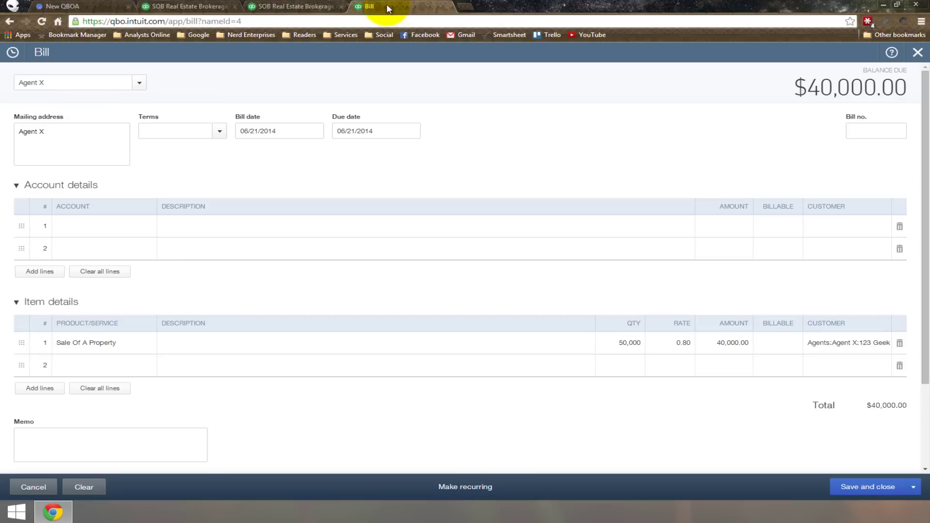
click(722, 227)
text(-5,500)
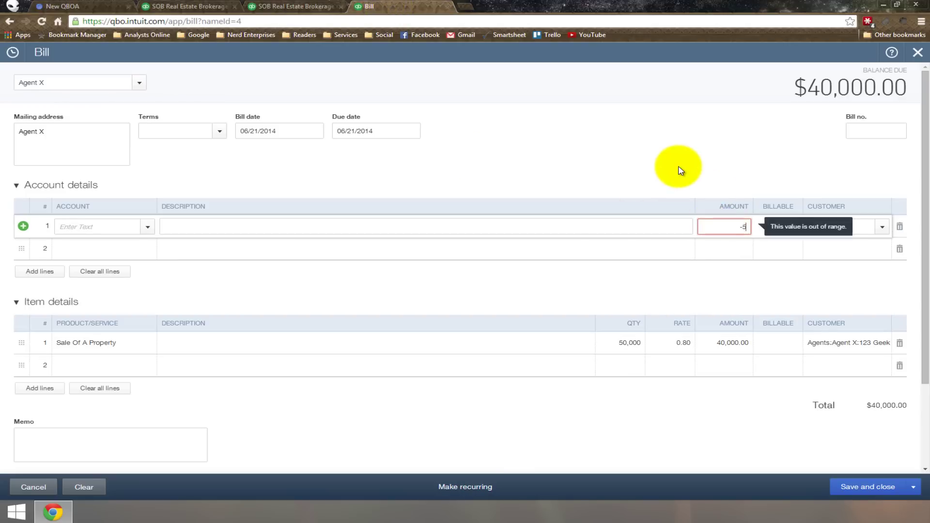
key(Tab)
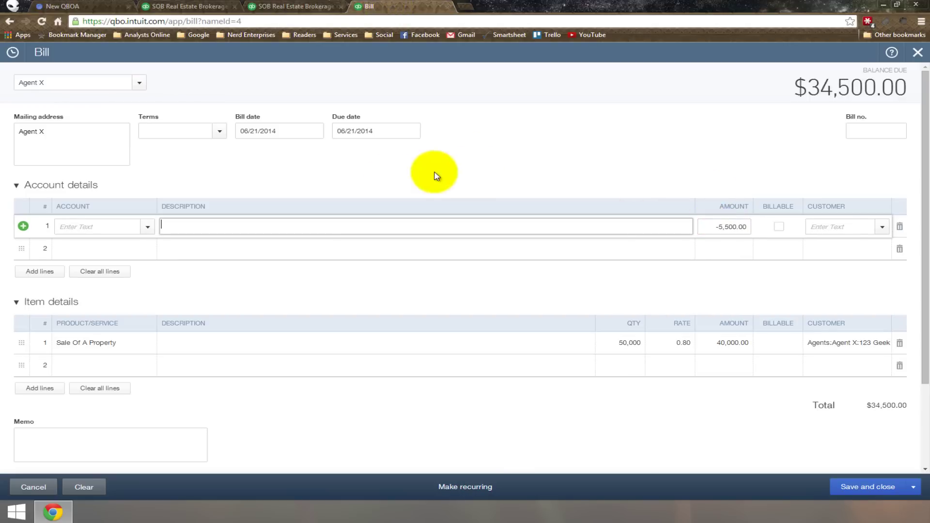
click(108, 226)
text(Agent Cost Advances)
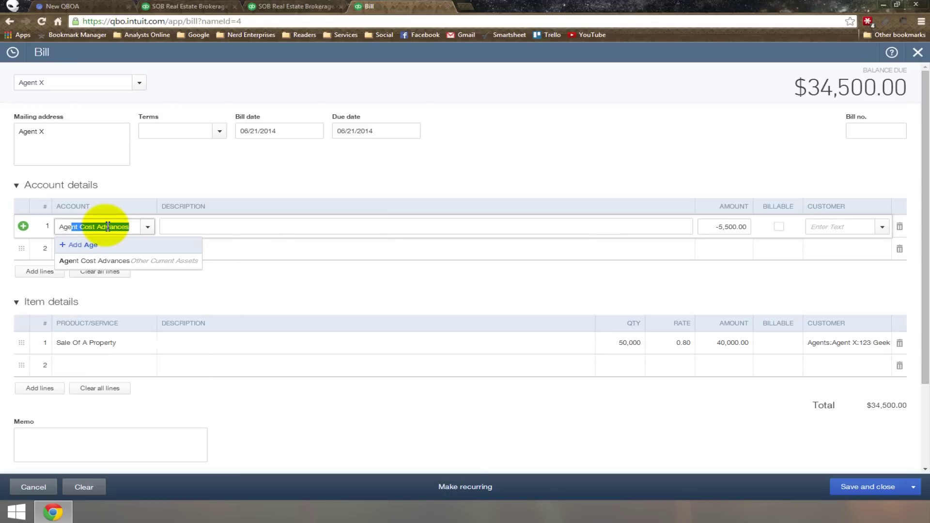
key(Tab)
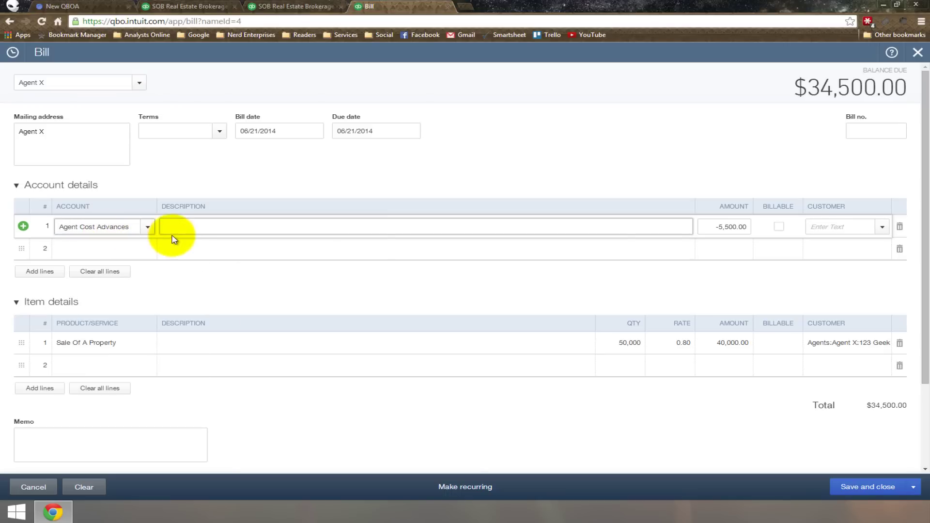
key(Tab)
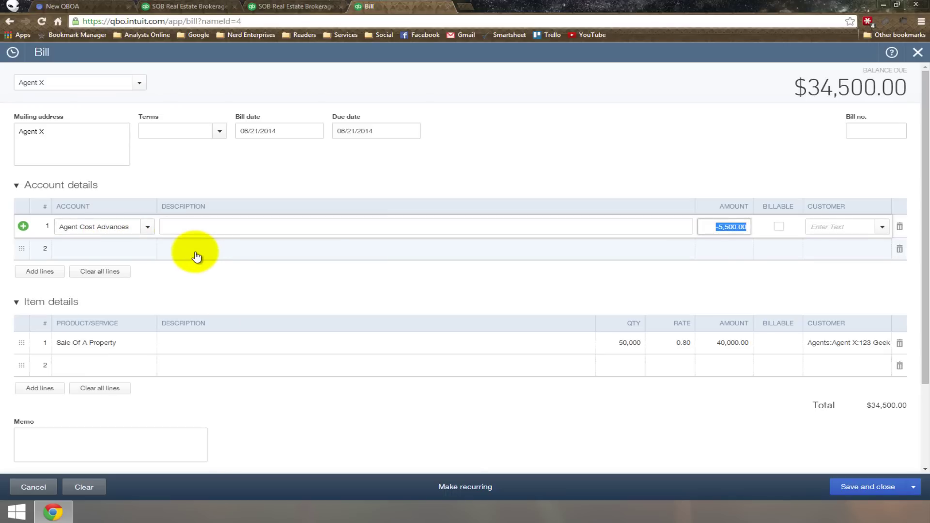
text(-5,000)
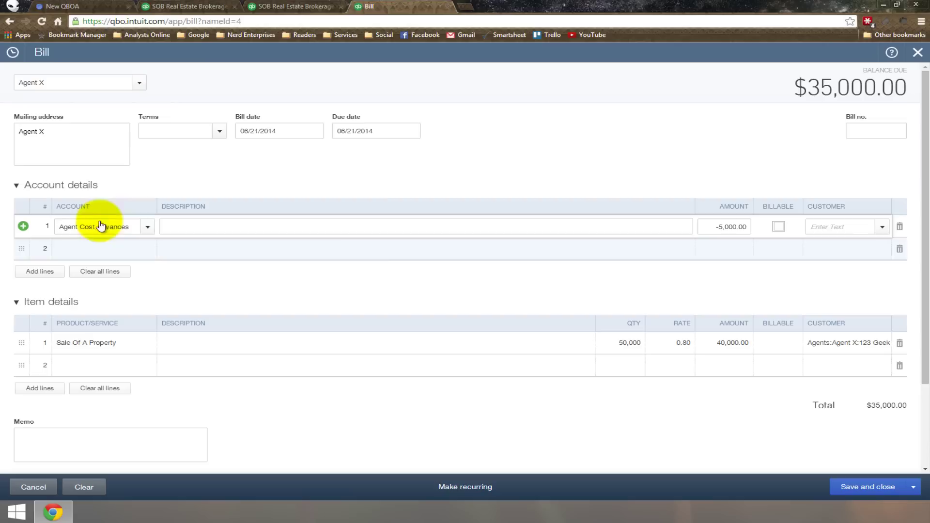
click(80, 249)
key(Tab)
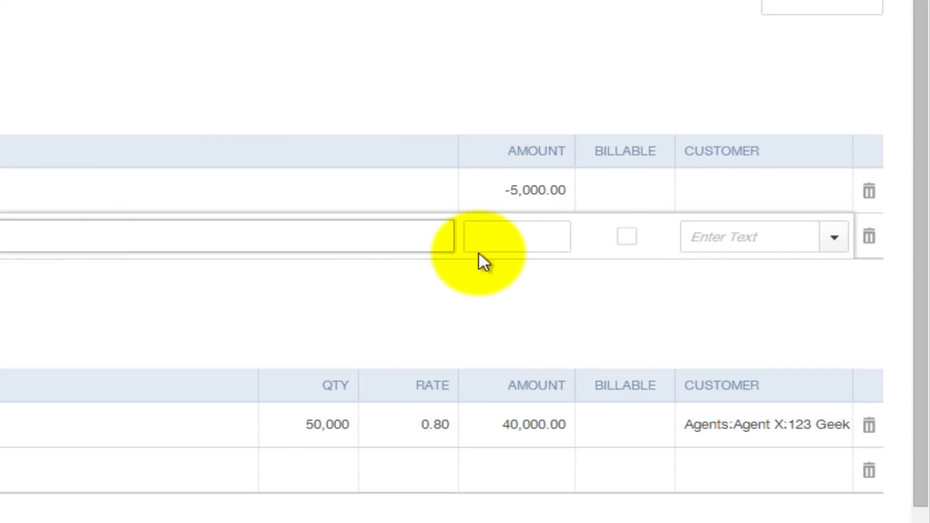
click(480, 248)
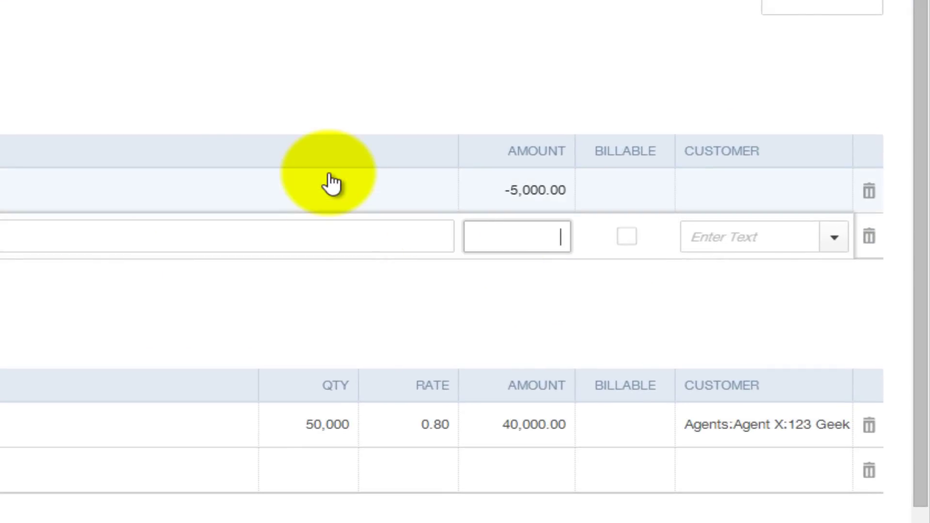
text(-500)
key(Tab)
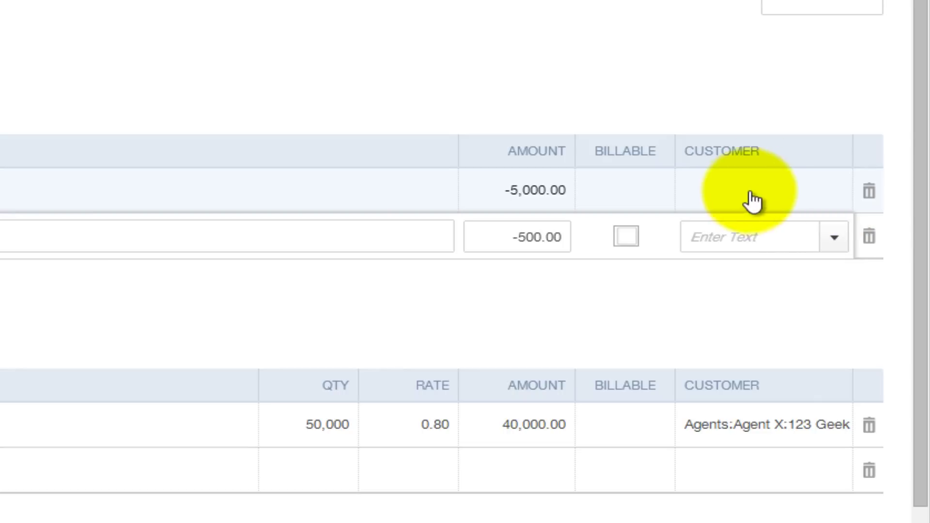
- Assign customer Agents:Agent X to both advance lines, then check the advances report
click(830, 202)
click(833, 195)
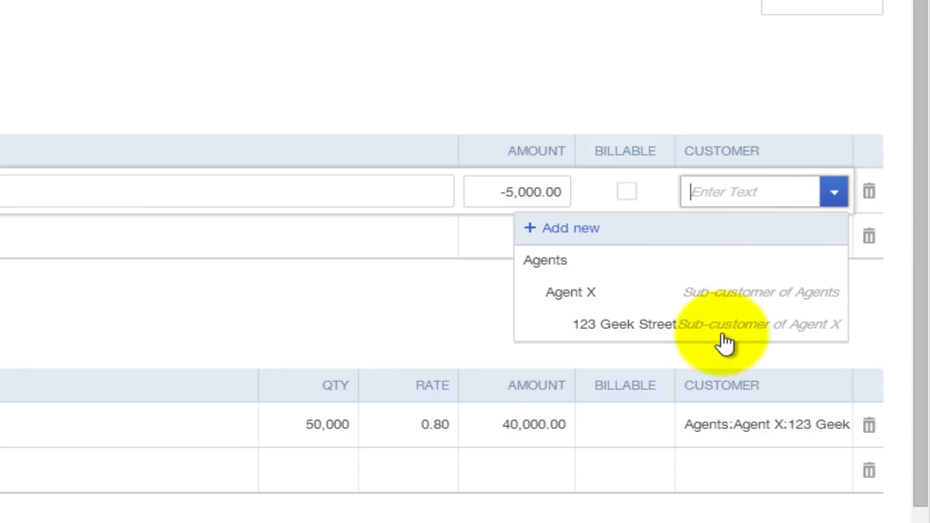
click(651, 339)
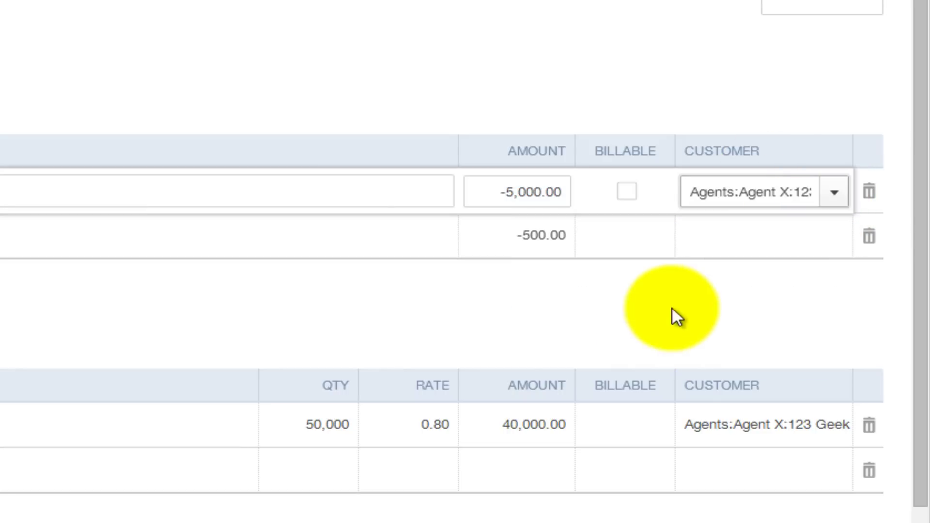
click(836, 193)
click(560, 290)
click(756, 237)
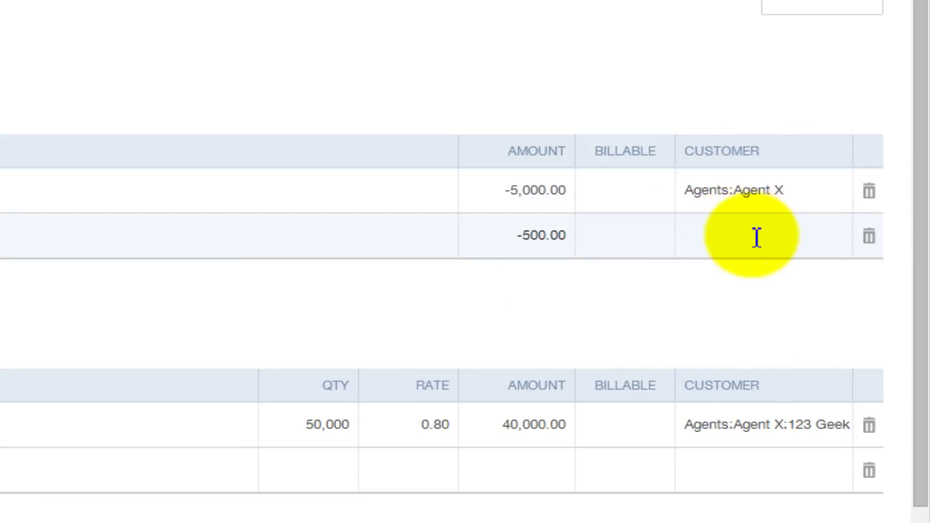
click(830, 242)
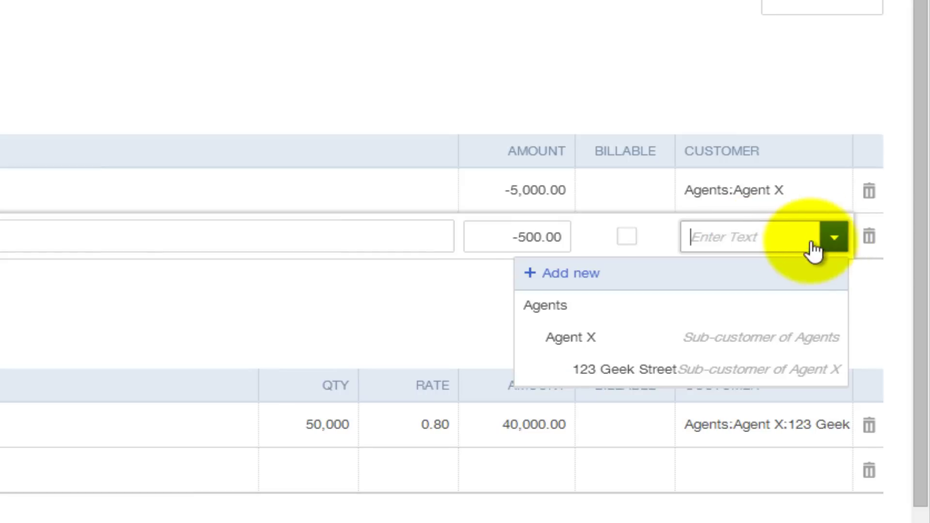
click(592, 348)
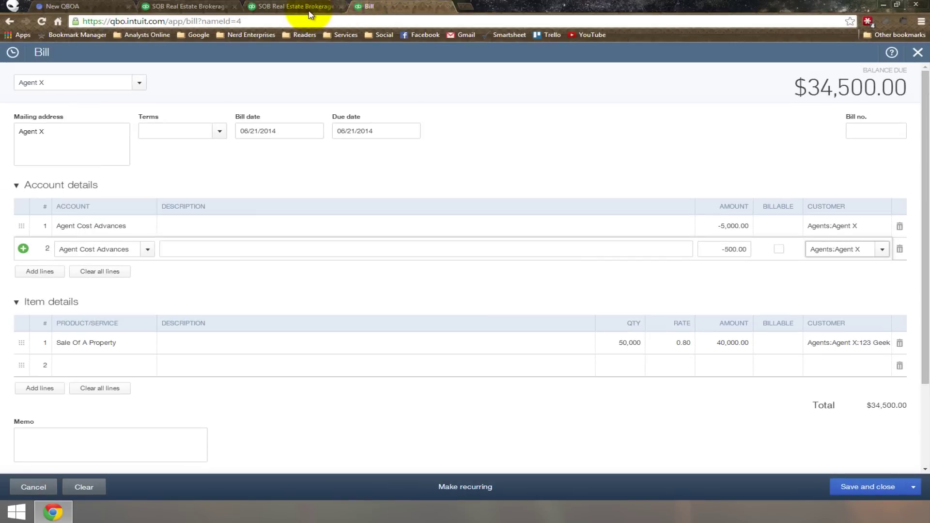
click(300, 6)
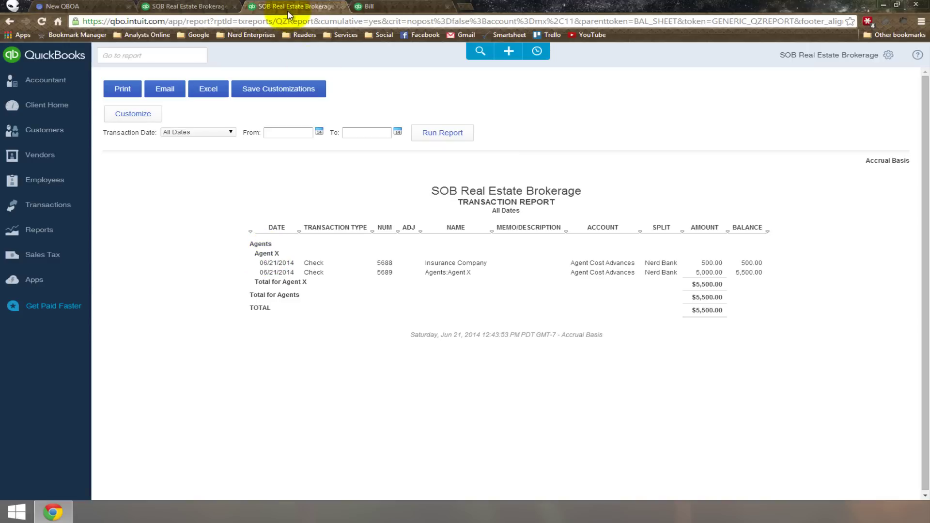
- Confirm the $34,500.00 total and save Agent X's bill
click(396, 5)
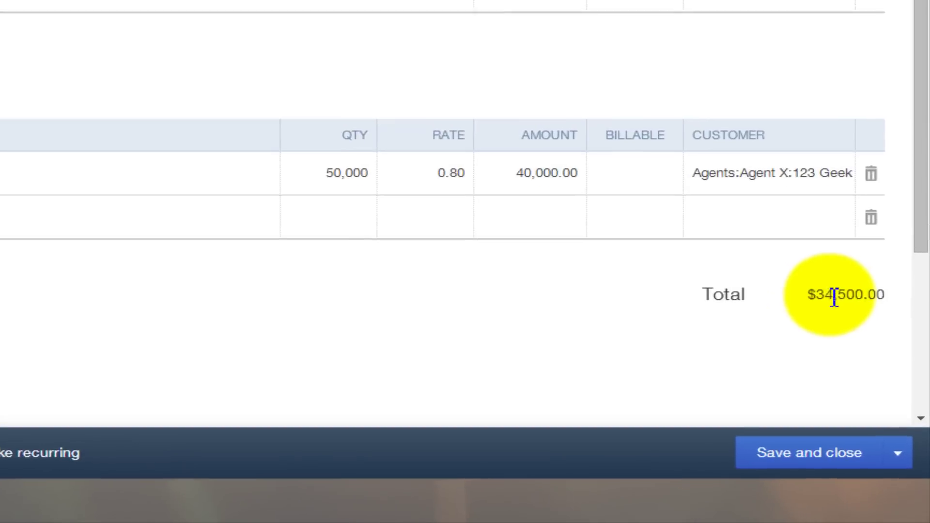
drag(871, 406, 896, 407)
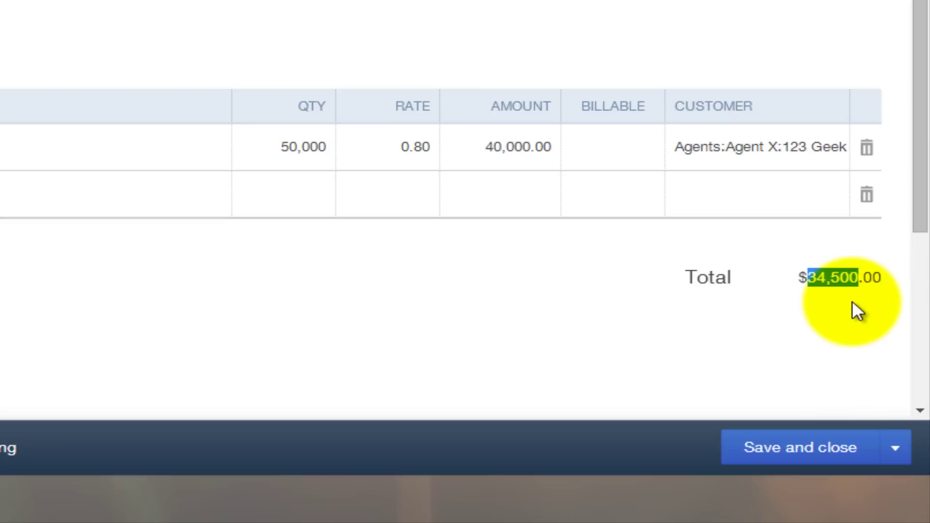
click(782, 455)
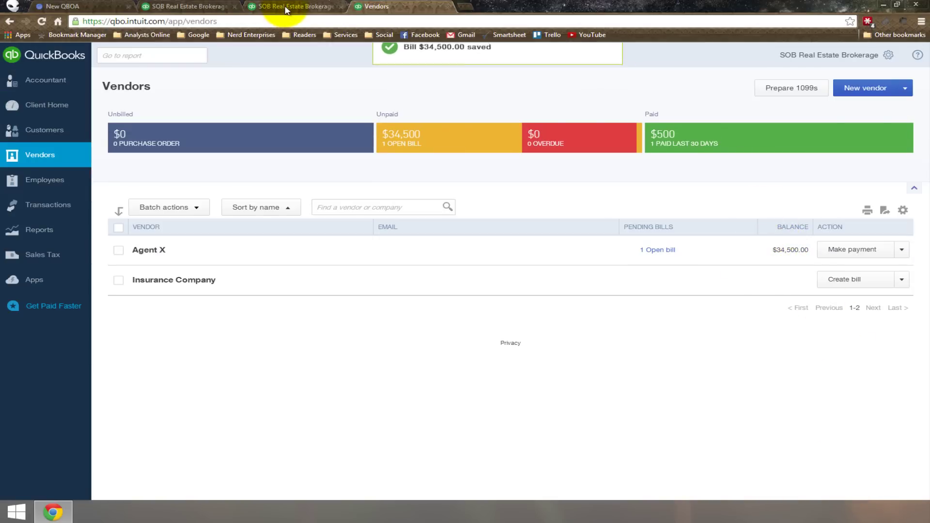
- View the refreshed advances report with -5,000 and -500 offsets netting to $0.00
click(310, 6)
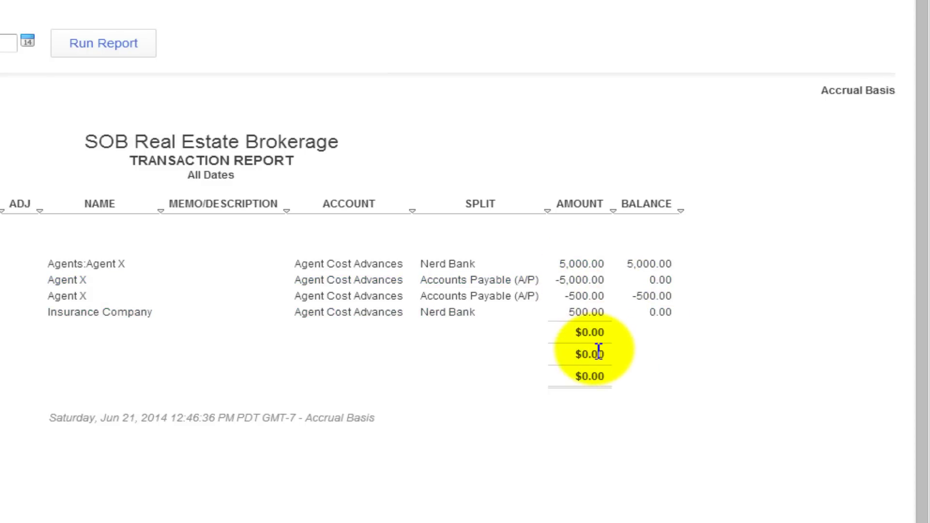
- Reload the Balance Sheet and check Accounts Payable at 34,500.00 and Agent Cost Advances at 0.00
click(174, 6)
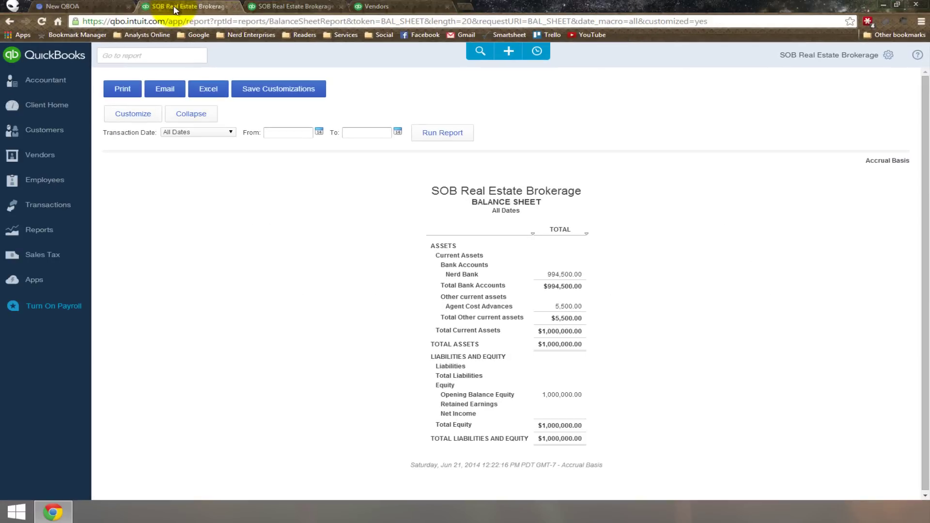
click(41, 21)
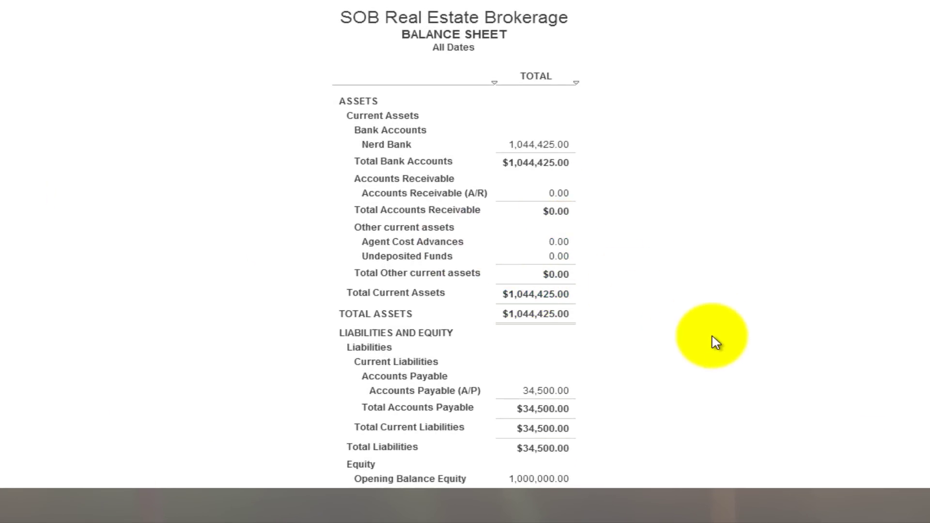
scroll(455, 242, down, 2)
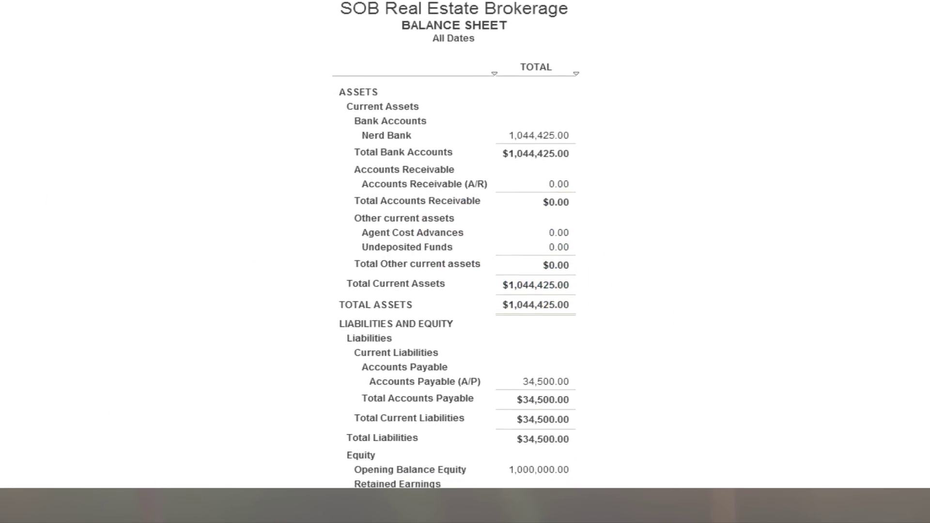